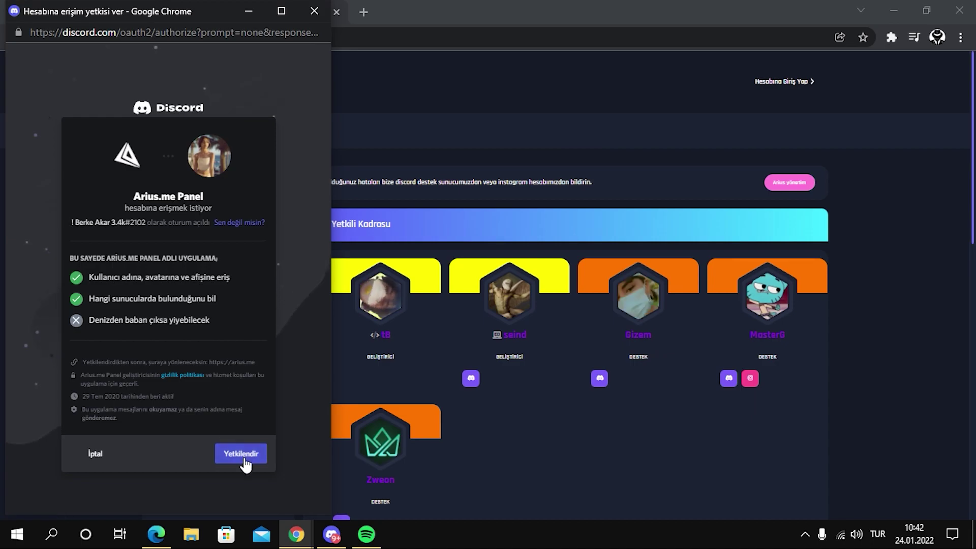
Authorize the Arius.me Panel login and add the Arius bot to the "Arius Cinsiyetli Kayıt Sistemi Yapma" server with the Yönetici permission.
left_click(241, 454)
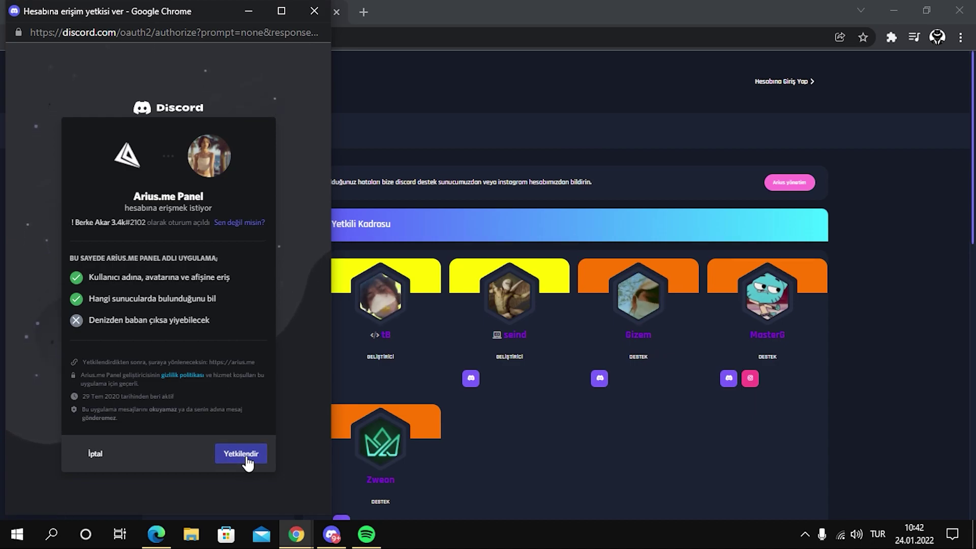
mouse_move(778, 127)
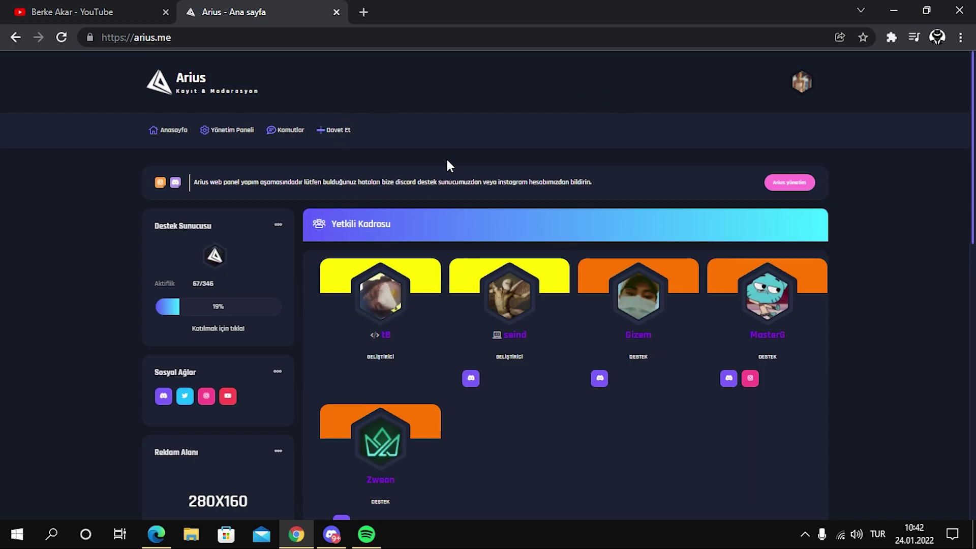
left_click(336, 130)
left_click(369, 376)
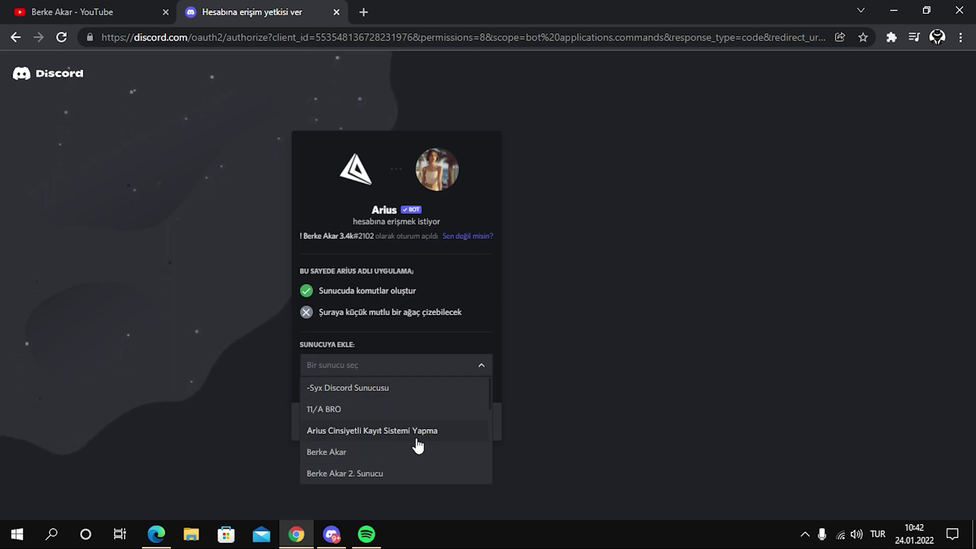
left_click(376, 431)
left_click(451, 420)
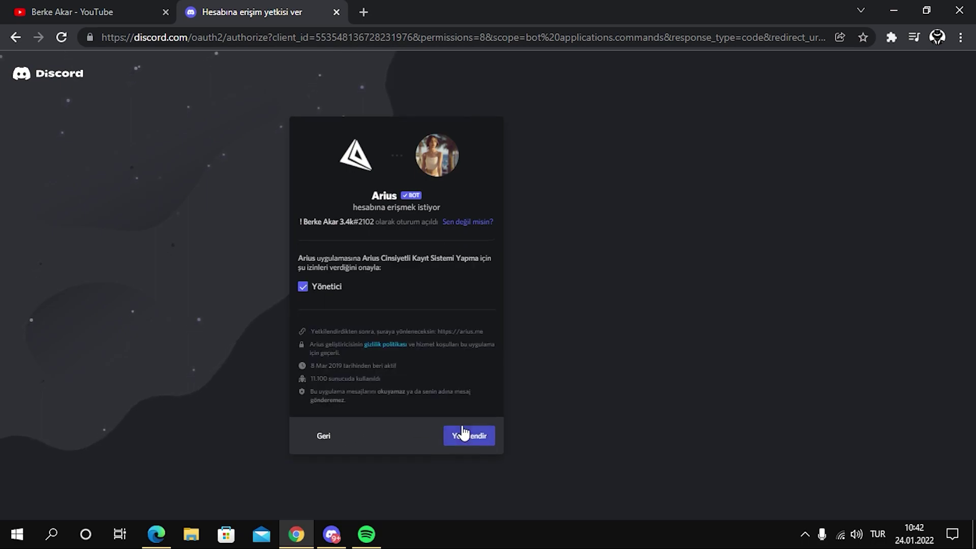
left_click(480, 440)
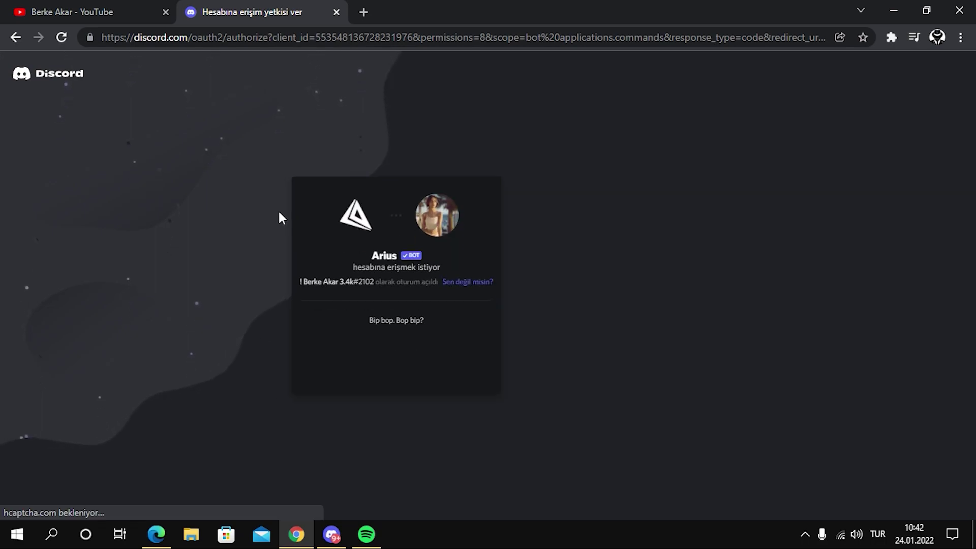
left_click(332, 357)
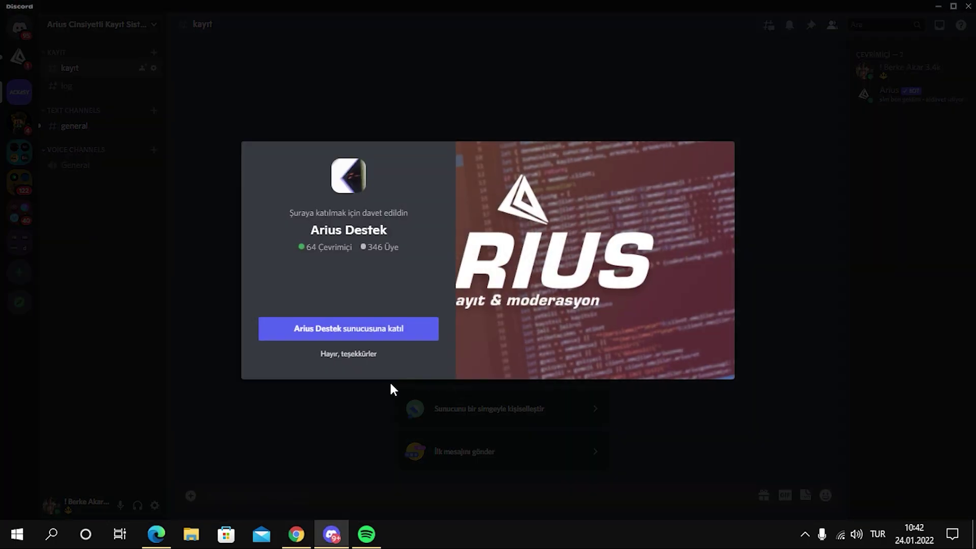
In the Discord app, dismiss the Arius Destek invitation and assign the Bot role to the Arius bot.
left_click(377, 381)
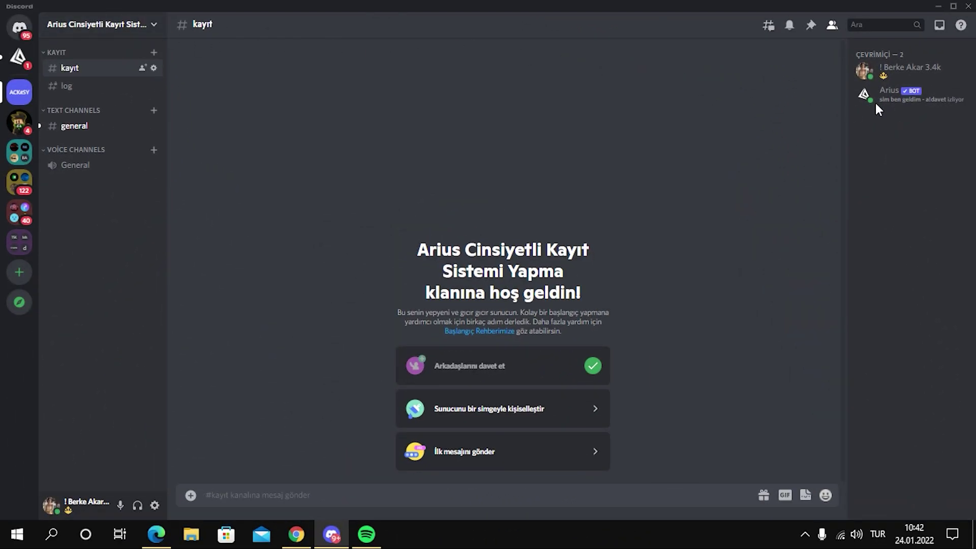
left_click(888, 102)
left_click(731, 301)
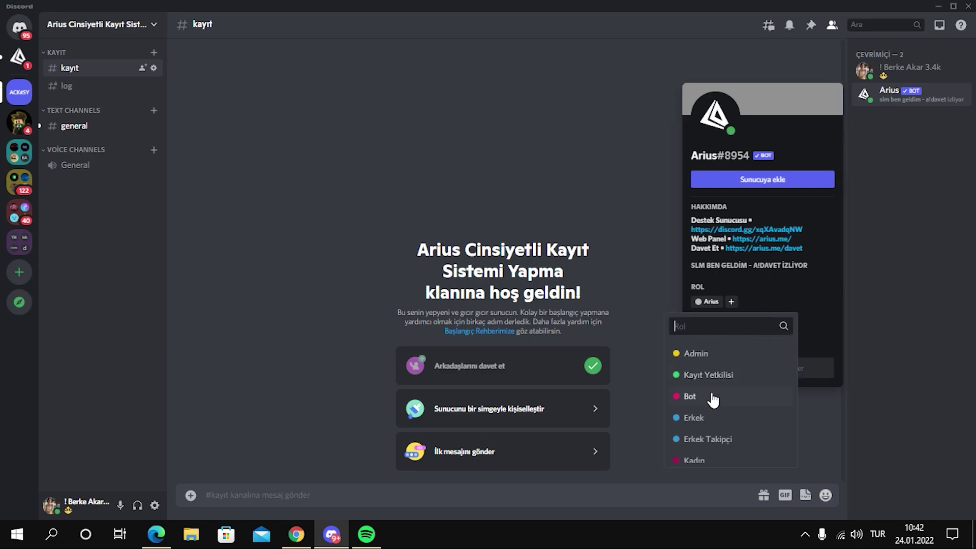
left_click(703, 418)
Move the Arius role directly below Admin in the server's role order, save the changes and leave the server settings.
left_click(152, 24)
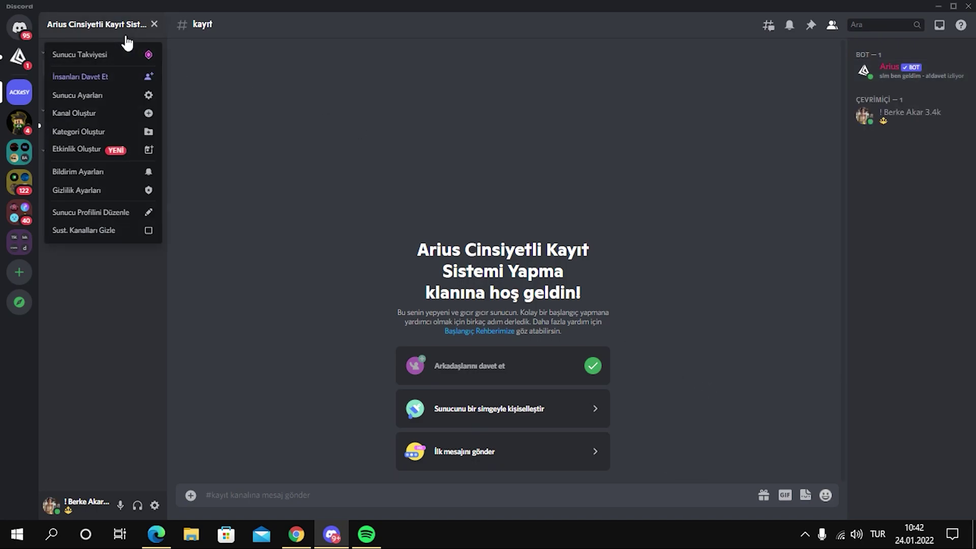
left_click(132, 94)
left_click(244, 82)
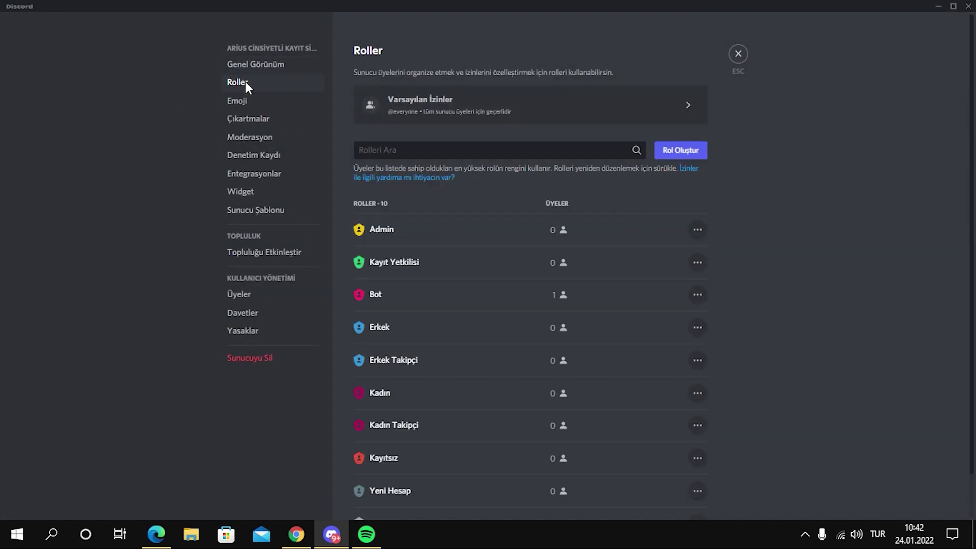
left_click(395, 224)
left_click(386, 252)
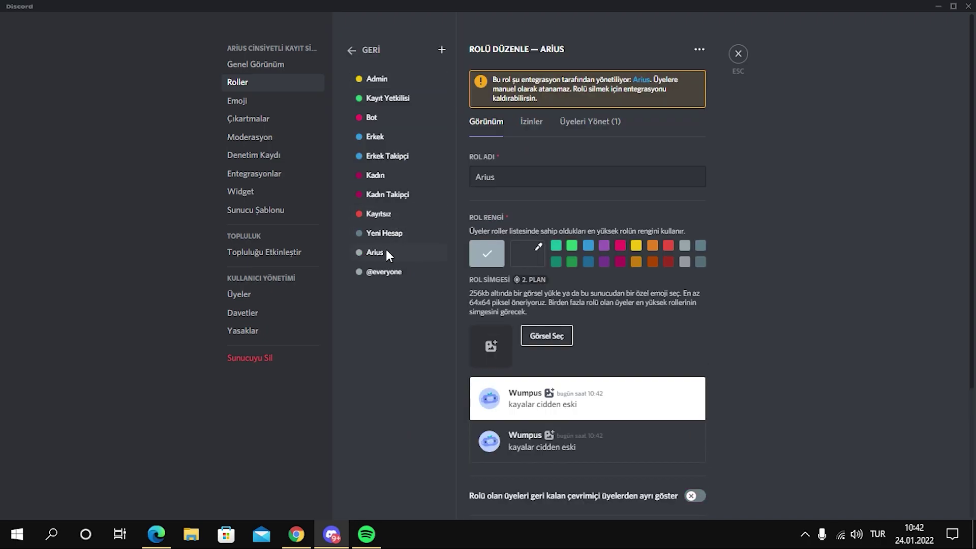
left_click_drag(402, 249, 410, 102)
left_click(655, 506)
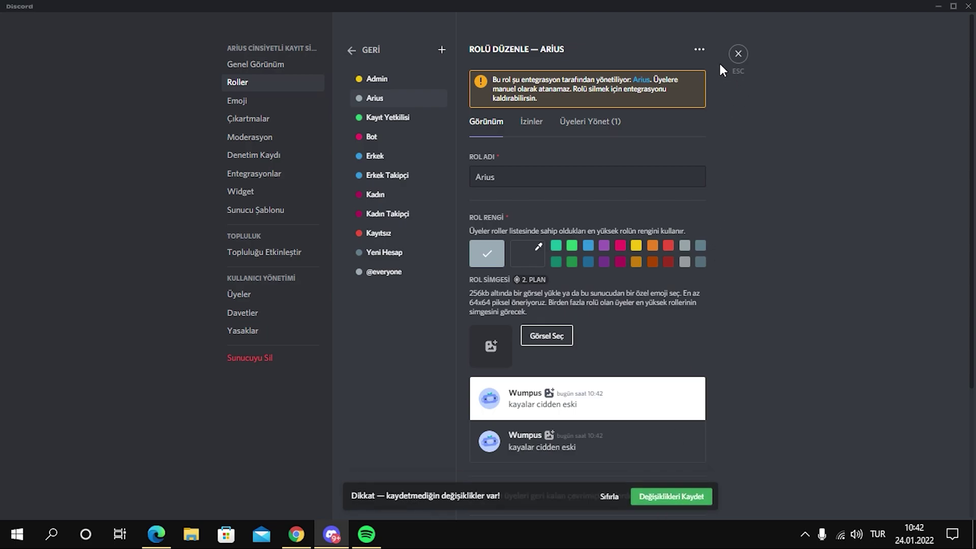
left_click(737, 54)
left_click(900, 112)
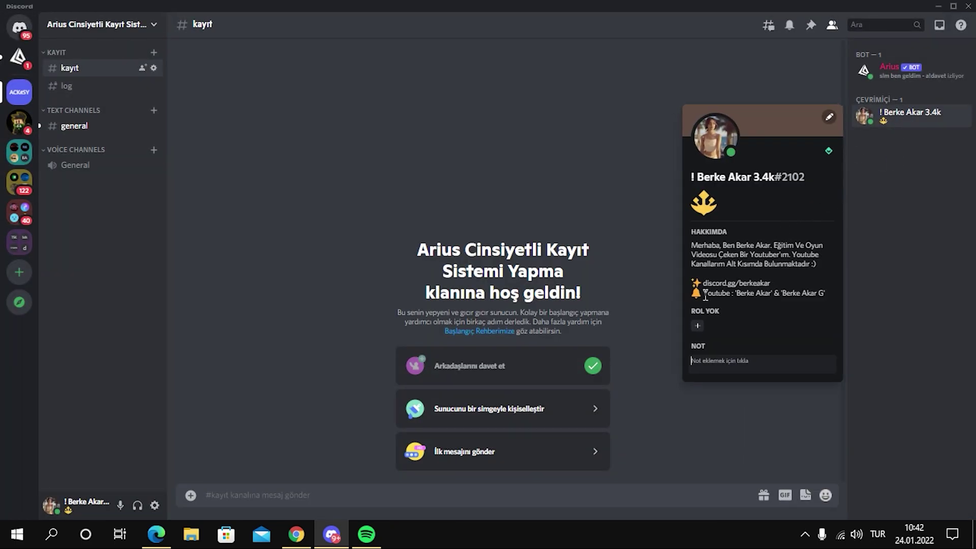
left_click(699, 328)
left_click(654, 374)
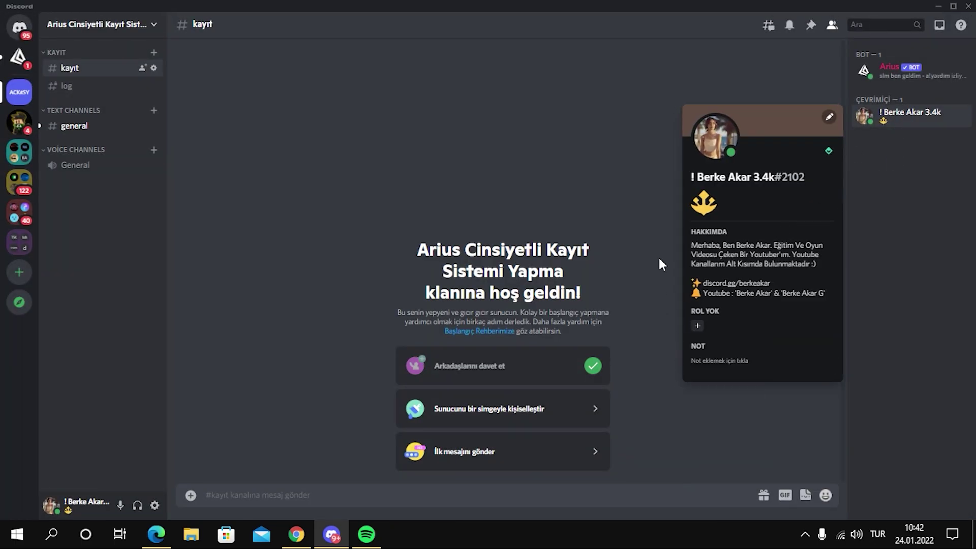
left_click(636, 151)
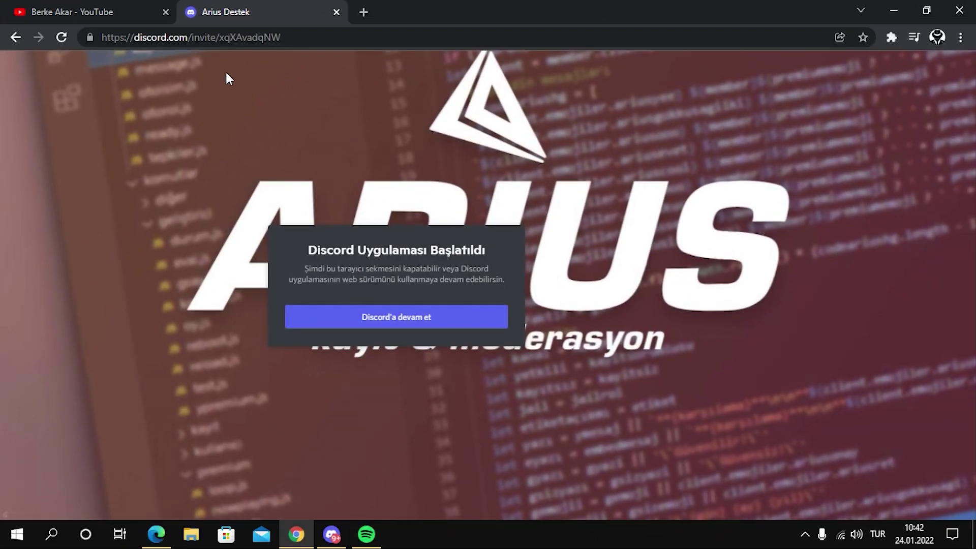
Back in Chrome, open the Kayıt Sistemi settings of the "Arius Cinsiyetli Kayıt Sistemi Yapma" server in the Arius web panel.
left_click(12, 37)
left_click(12, 37)
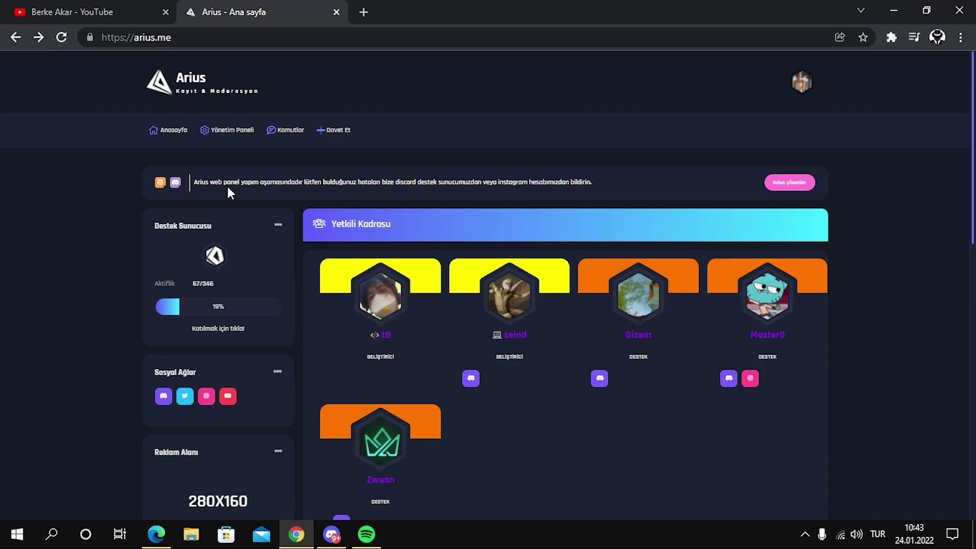
left_click(239, 131)
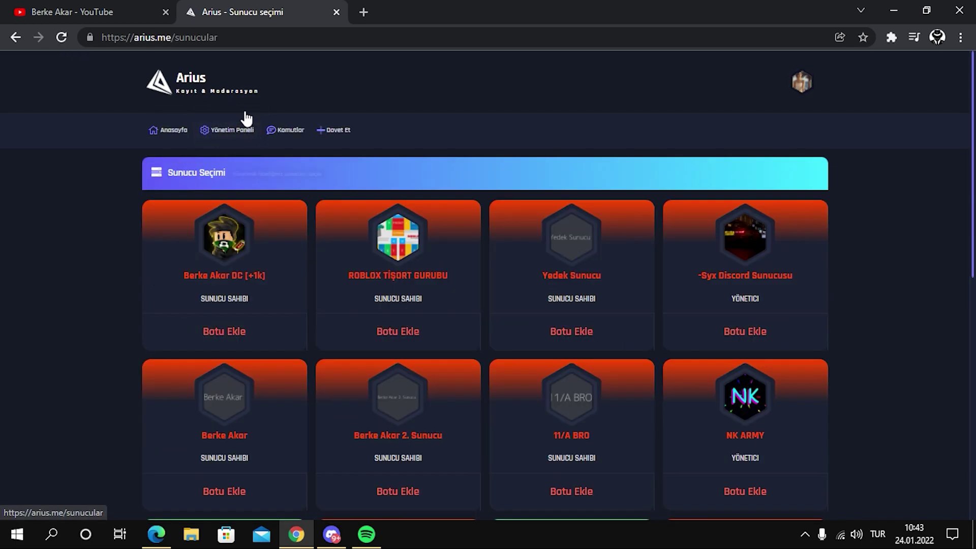
scroll(92, 314, "down", 10)
scroll(324, 274, "up", 2)
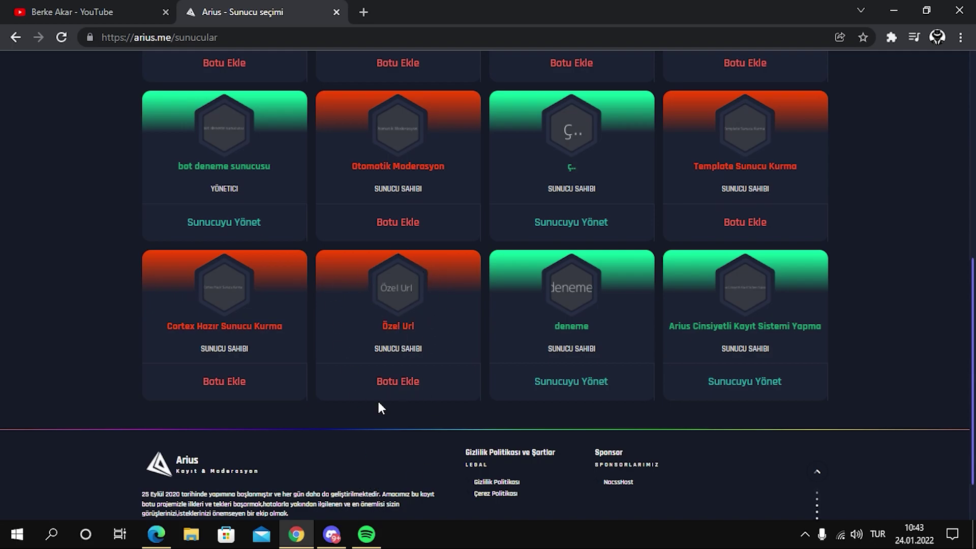
left_click(734, 386)
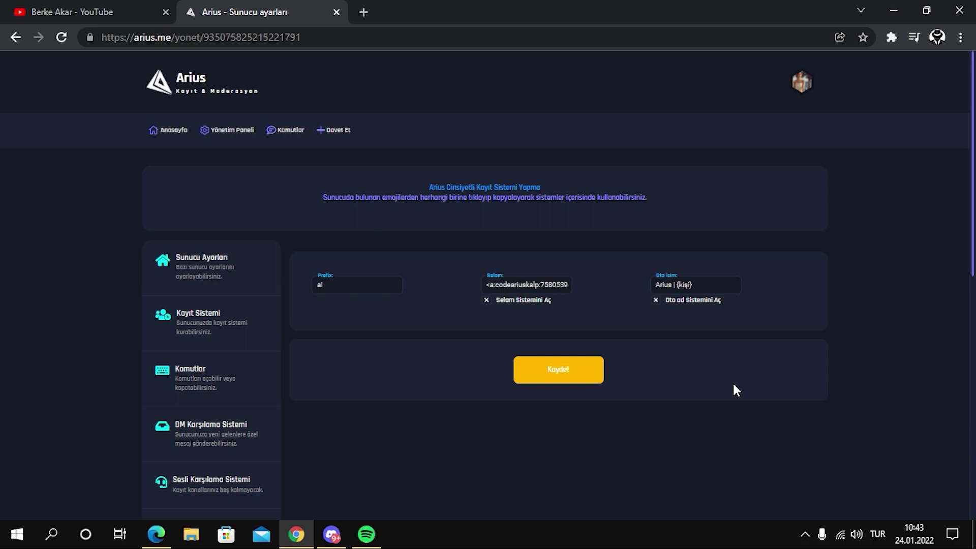
scroll(734, 386, "down", 3)
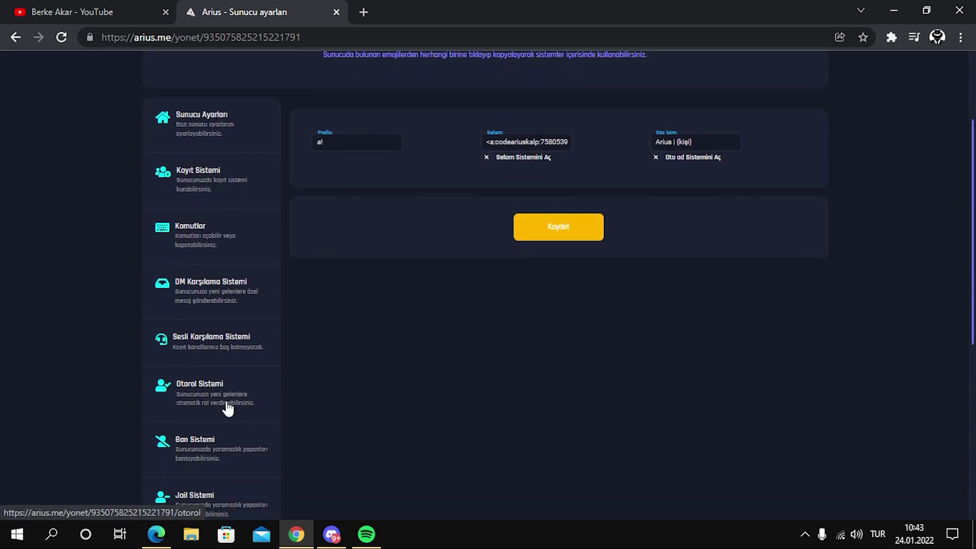
left_click(183, 192)
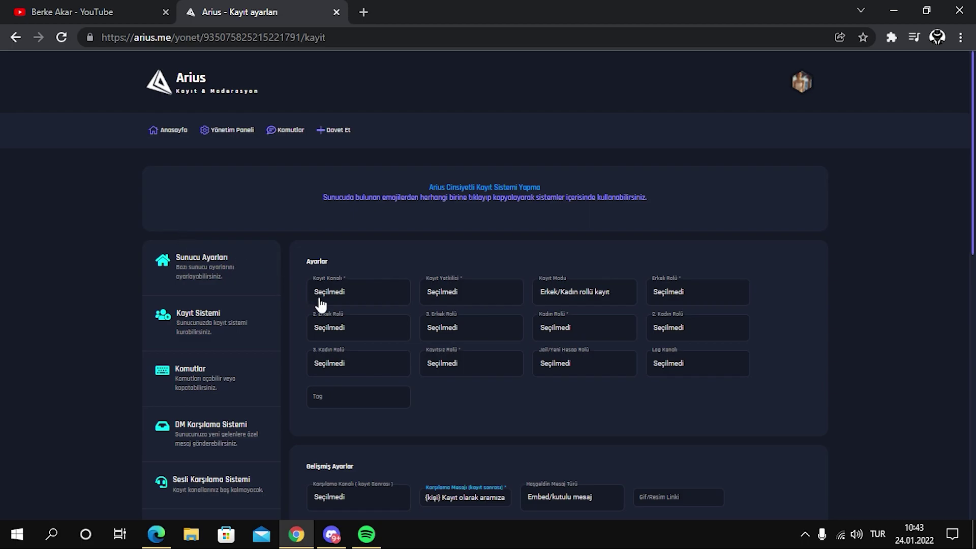
left_click(338, 294)
left_click(340, 330)
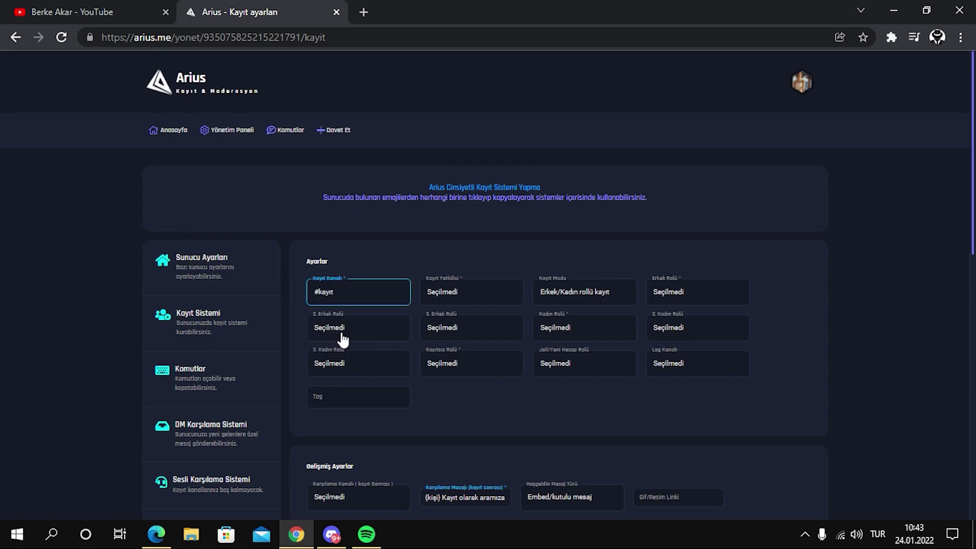
left_click(444, 292)
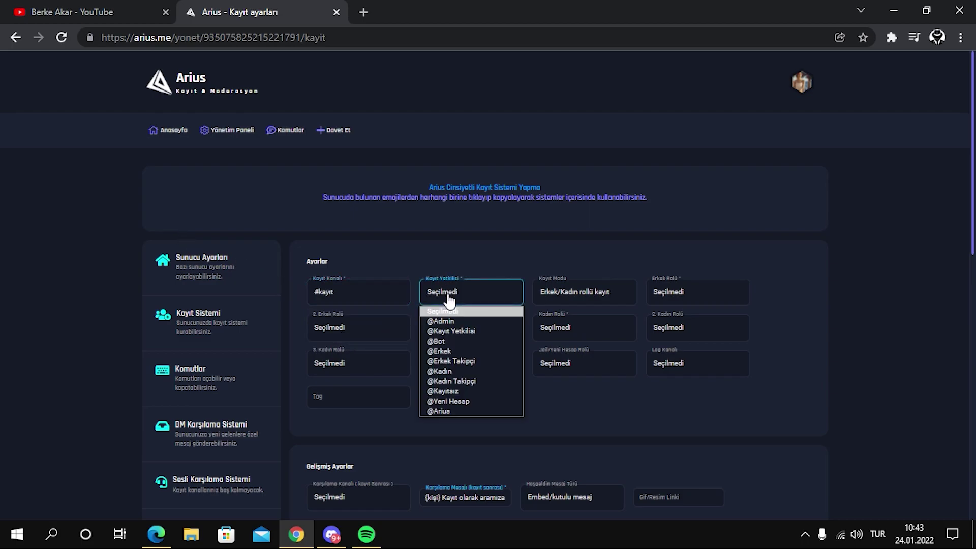
left_click(460, 331)
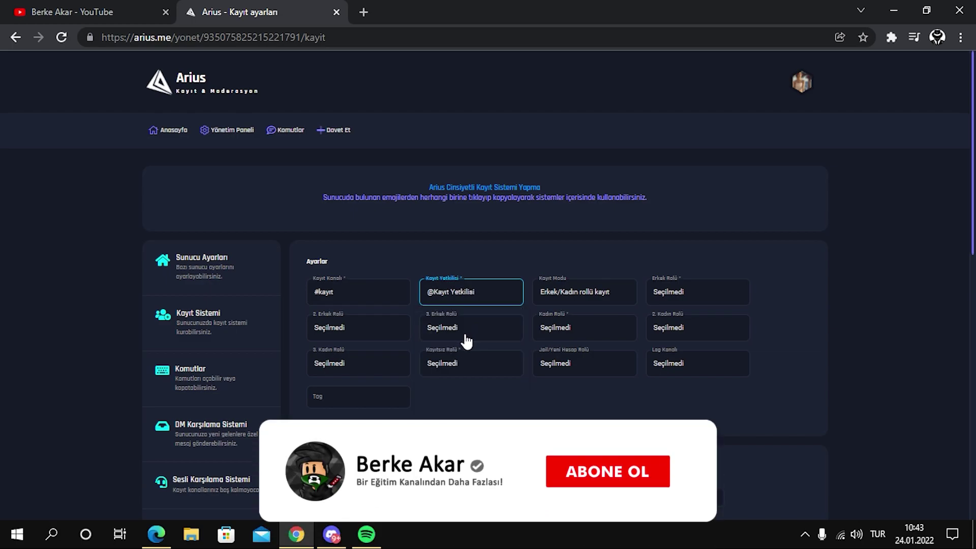
left_click(584, 300)
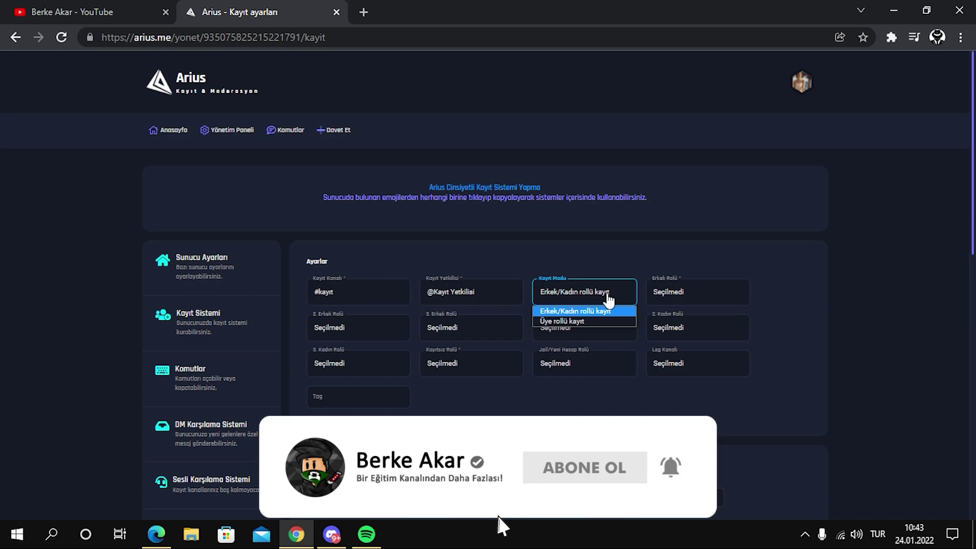
left_click(608, 296)
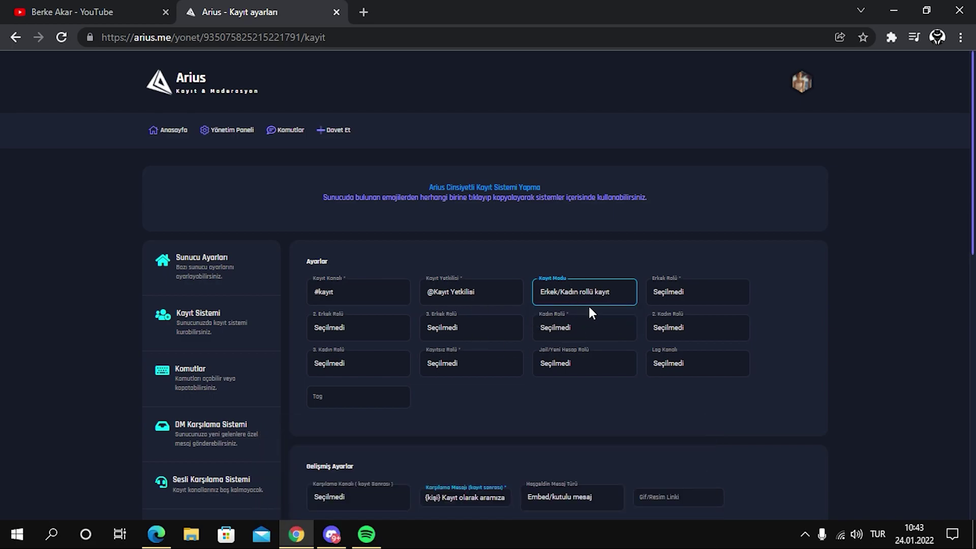
left_click(665, 301)
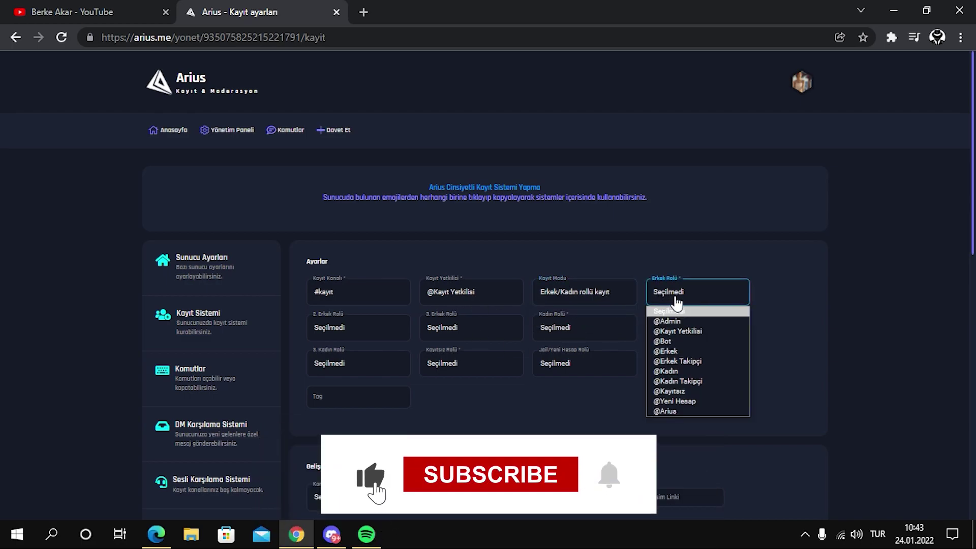
left_click(681, 351)
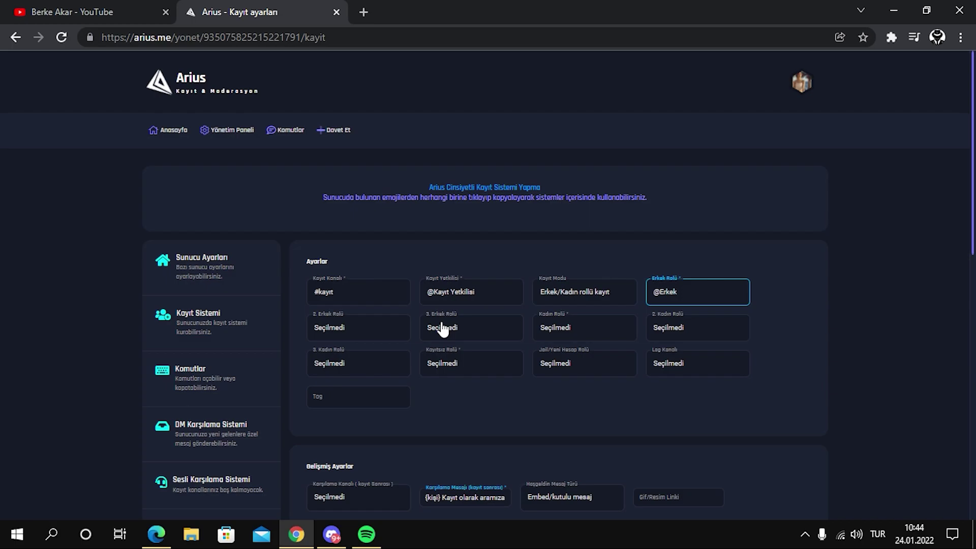
left_click(377, 334)
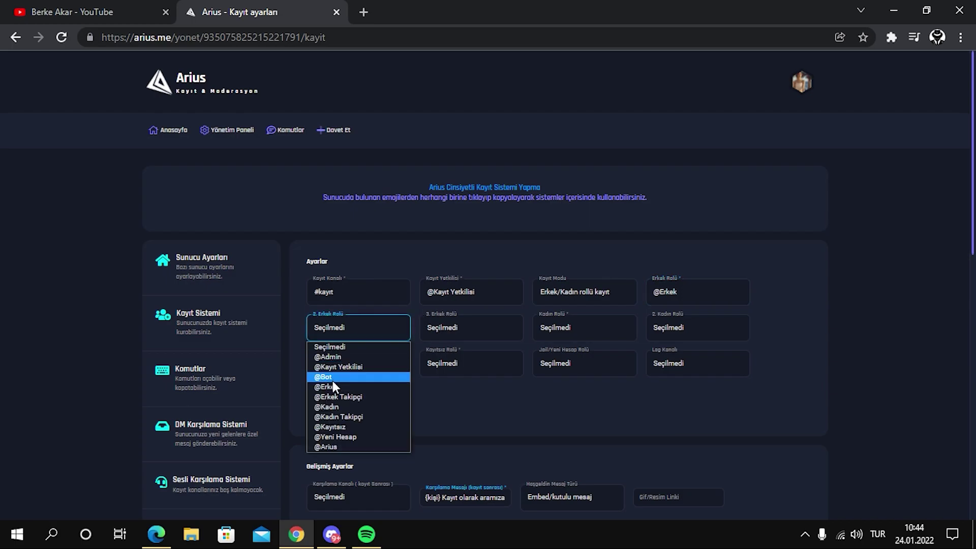
left_click(334, 396)
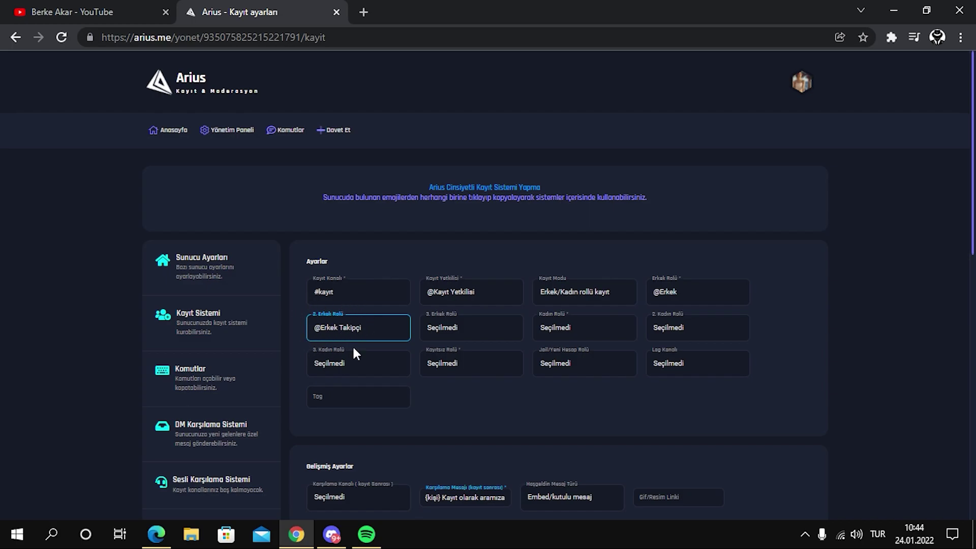
left_click(476, 330)
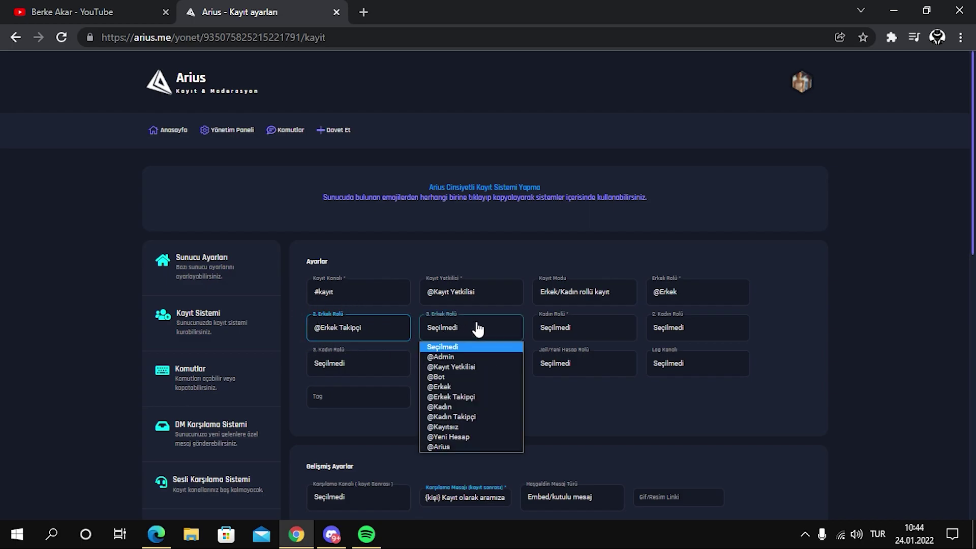
left_click(477, 330)
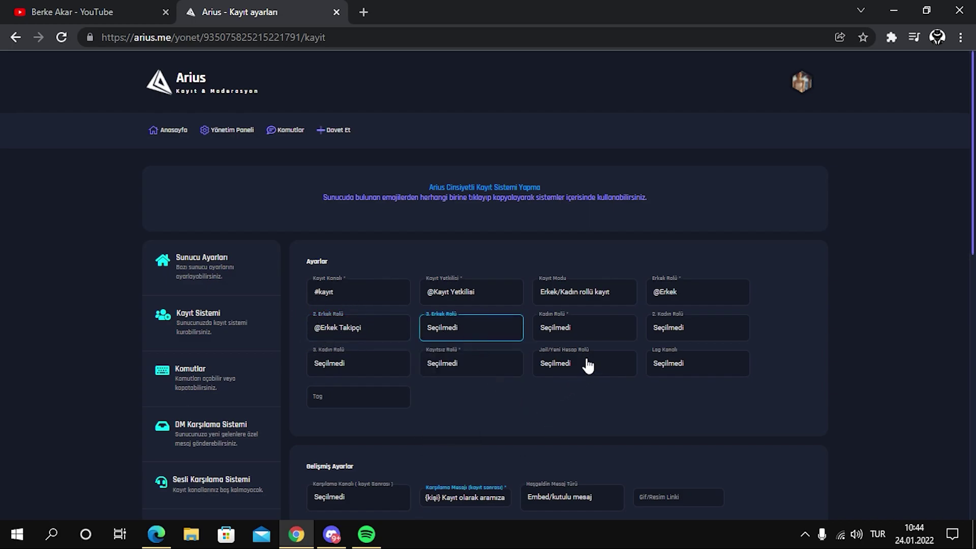
left_click(592, 333)
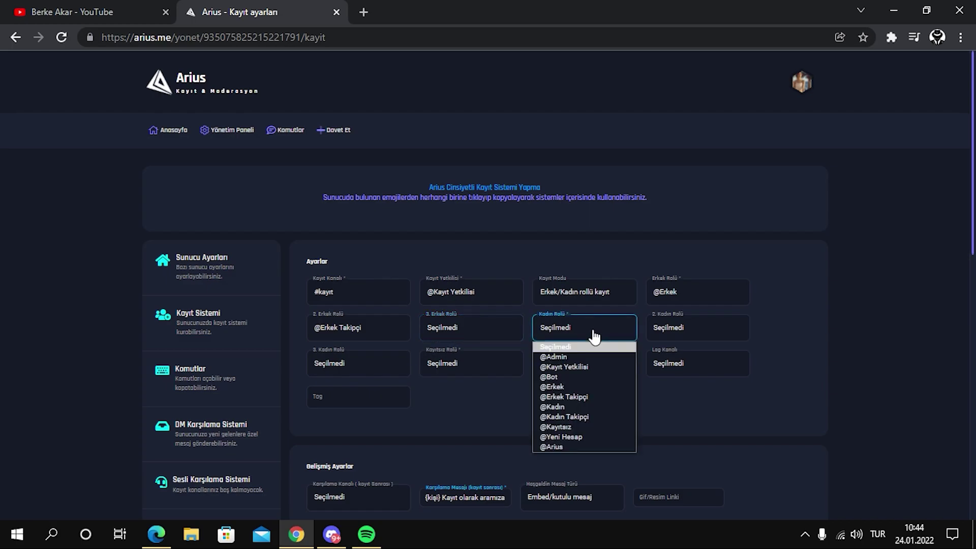
left_click(584, 406)
left_click(678, 337)
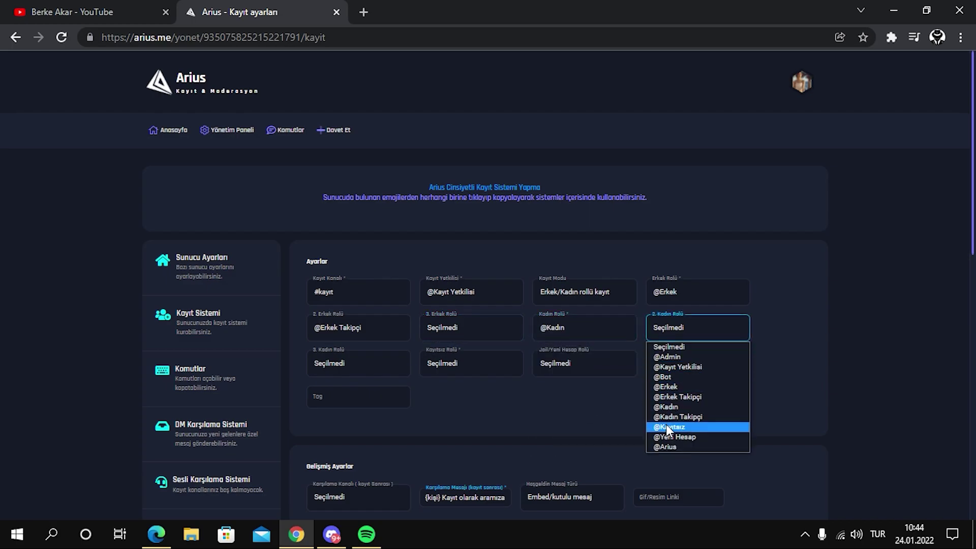
left_click(676, 417)
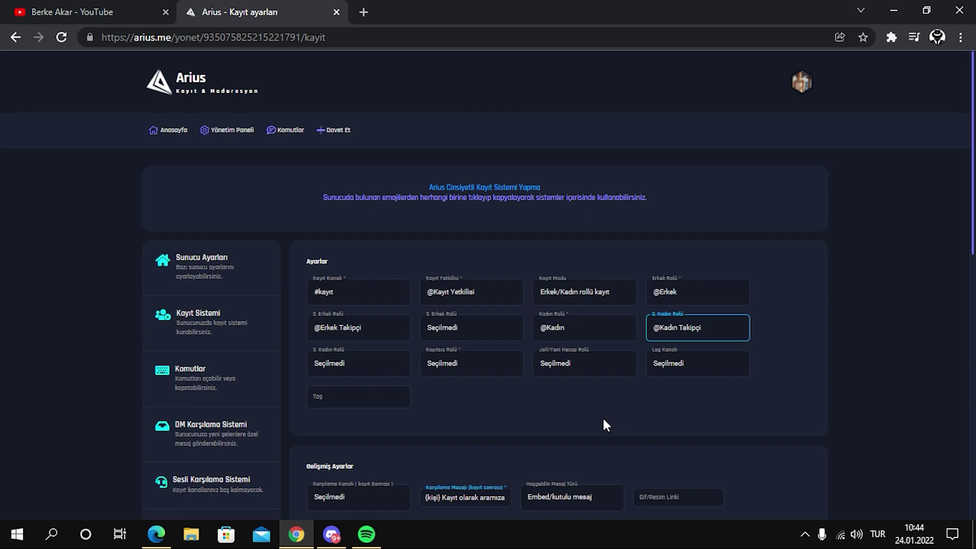
left_click(474, 367)
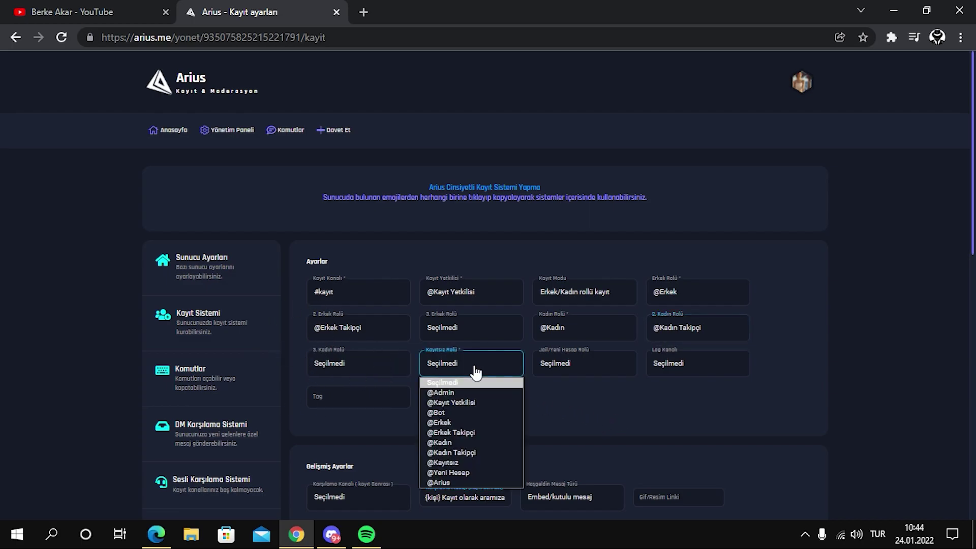
left_click(456, 461)
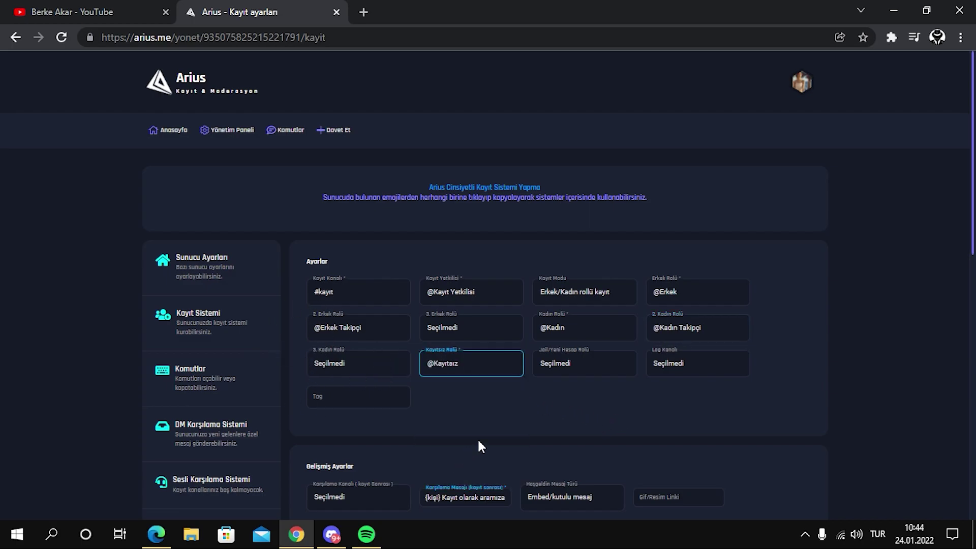
left_click(583, 371)
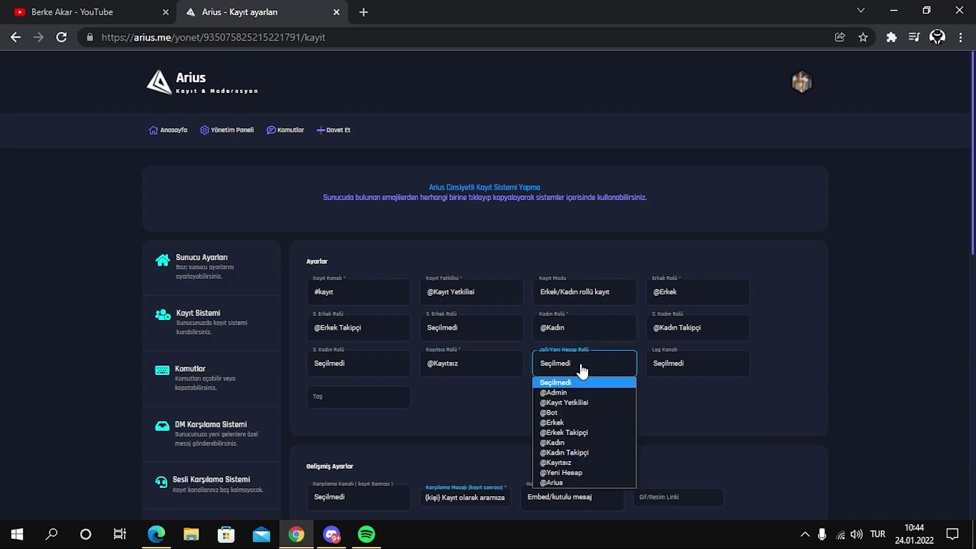
left_click(575, 471)
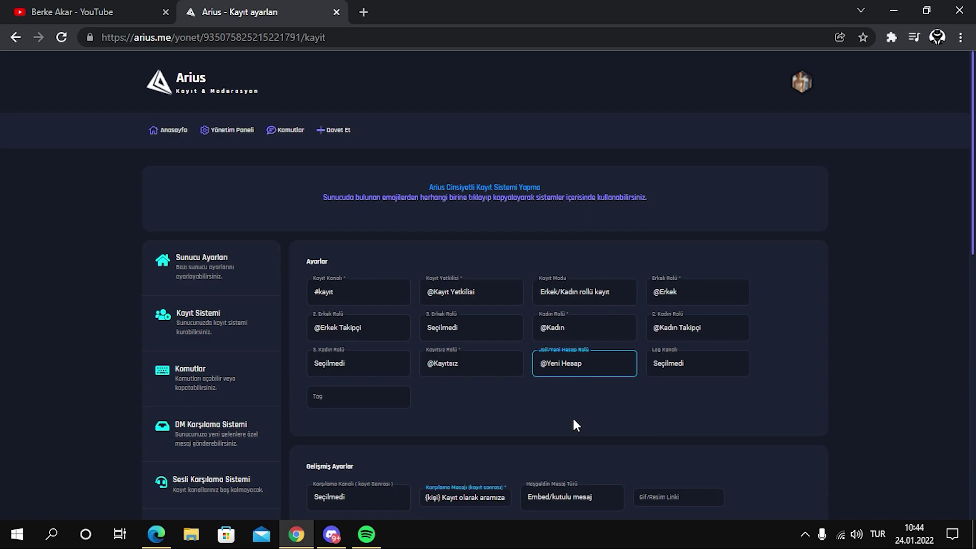
Set Log Kanalı to #log and fill in Tag with "Brk |".
left_click(683, 370)
left_click(675, 412)
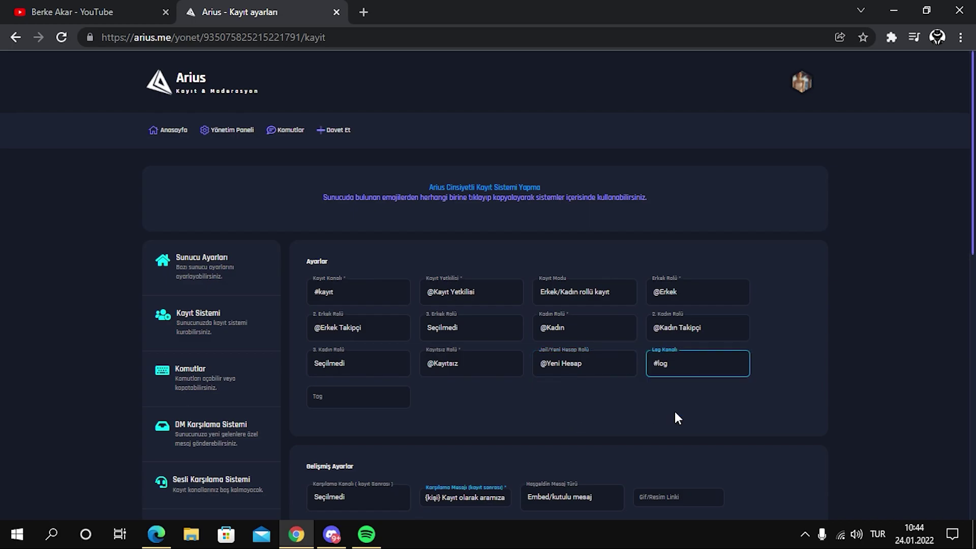
left_click(381, 401)
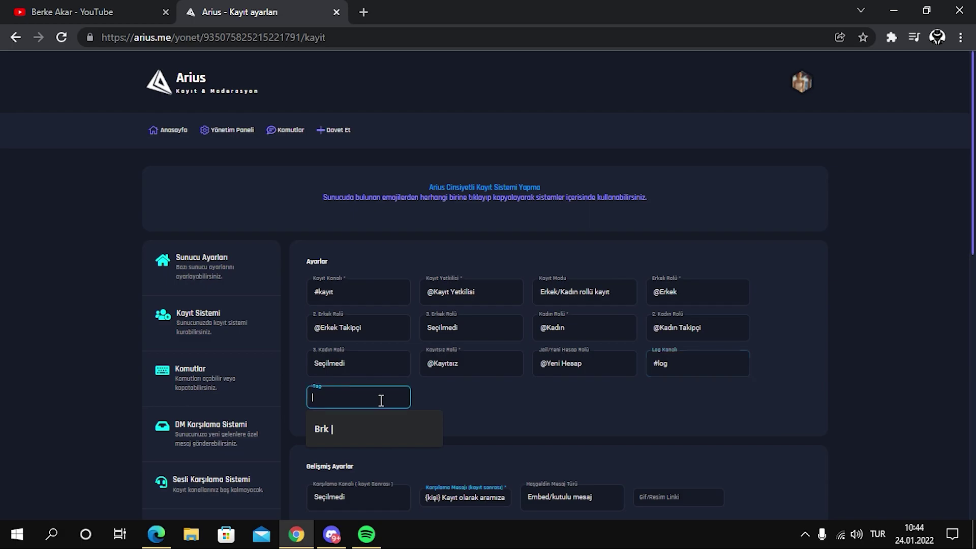
left_click(345, 427)
Under Gelişmiş Ayarlar, set the post-registration Karşılama Kanalı to #kayıt and review the post-registration welcome message.
scroll(512, 426, "down", 3)
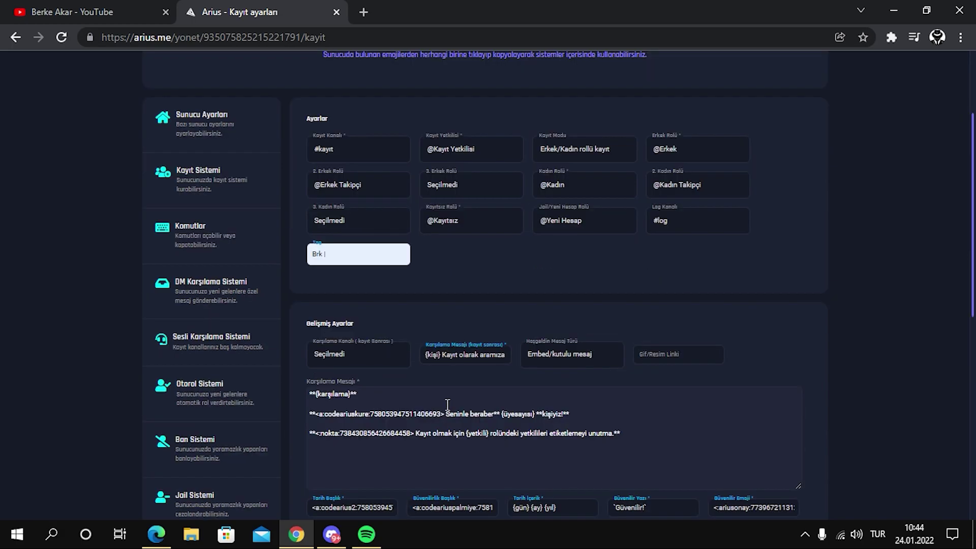
scroll(516, 306, "down", 3)
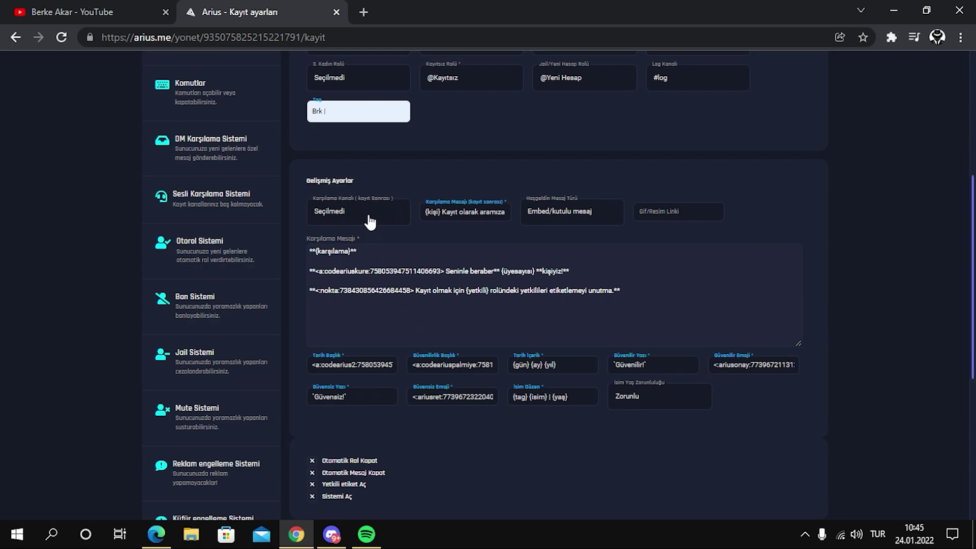
left_click(370, 220)
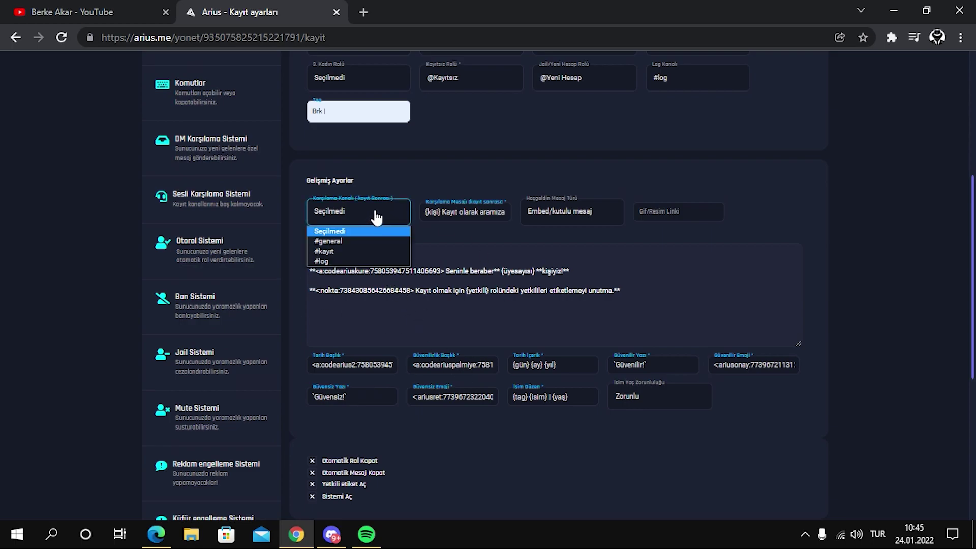
left_click(348, 251)
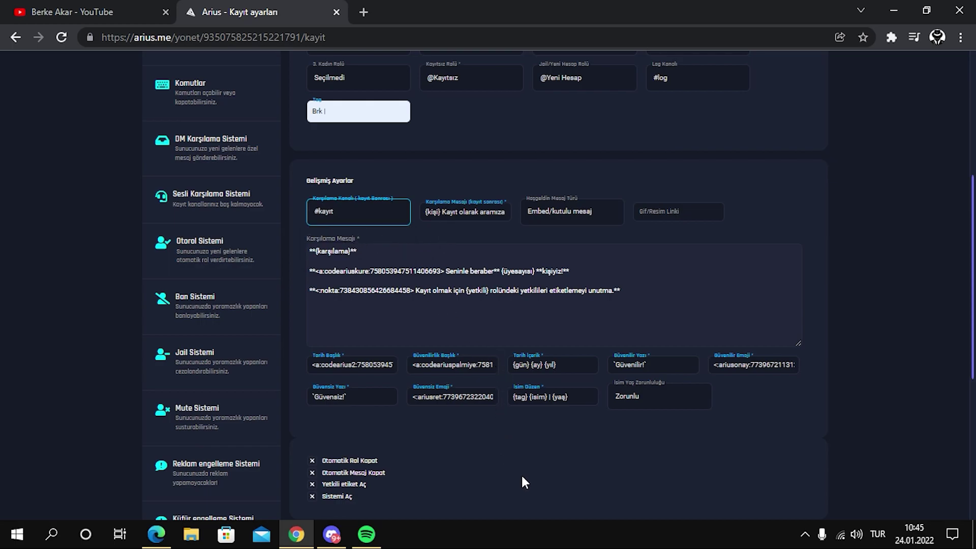
scroll(508, 463, "up", 2)
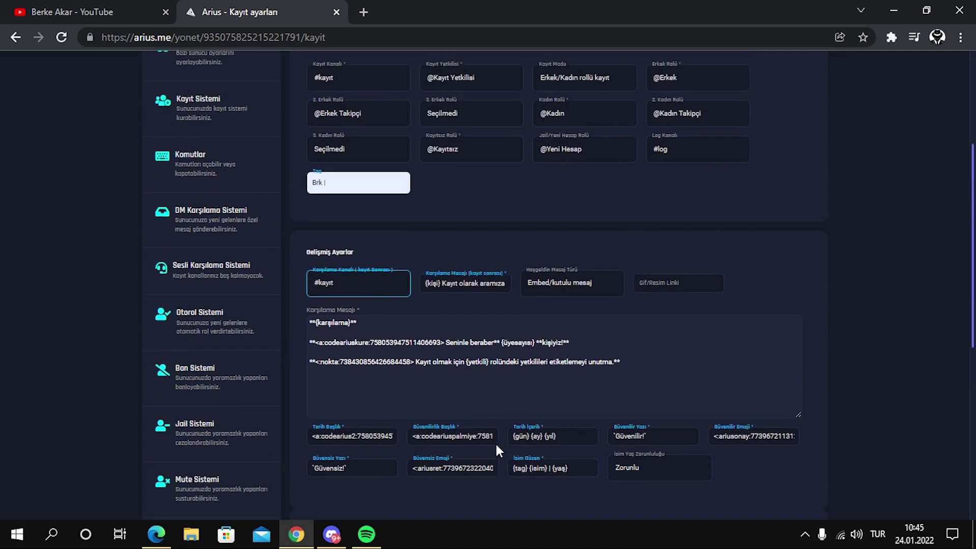
scroll(497, 445, "down", 2)
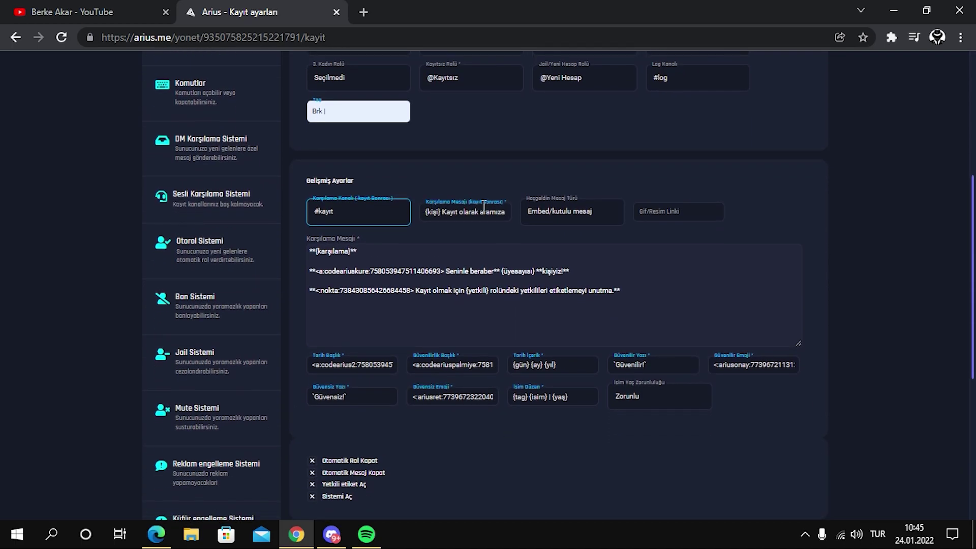
left_click_drag(471, 210, 513, 212)
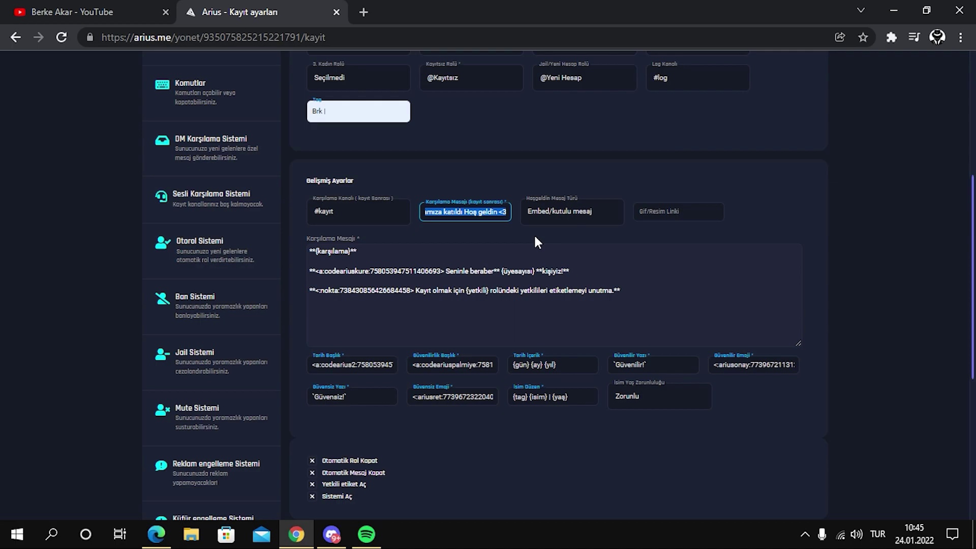
Try Normal mesaj as the Hoşgeldin Mesaj Türü and switch it back to Embed/kutulu mesaj.
left_click(568, 216)
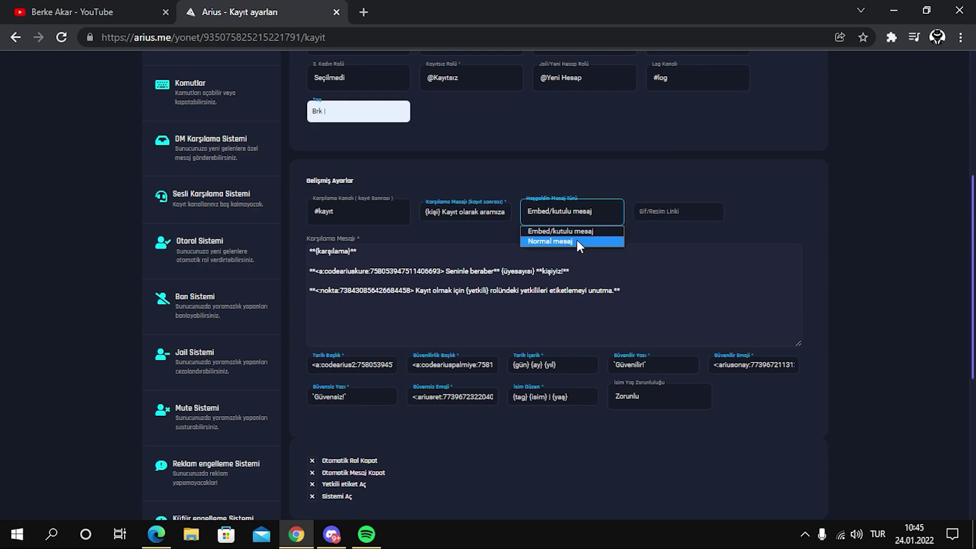
left_click(579, 232)
left_click(582, 222)
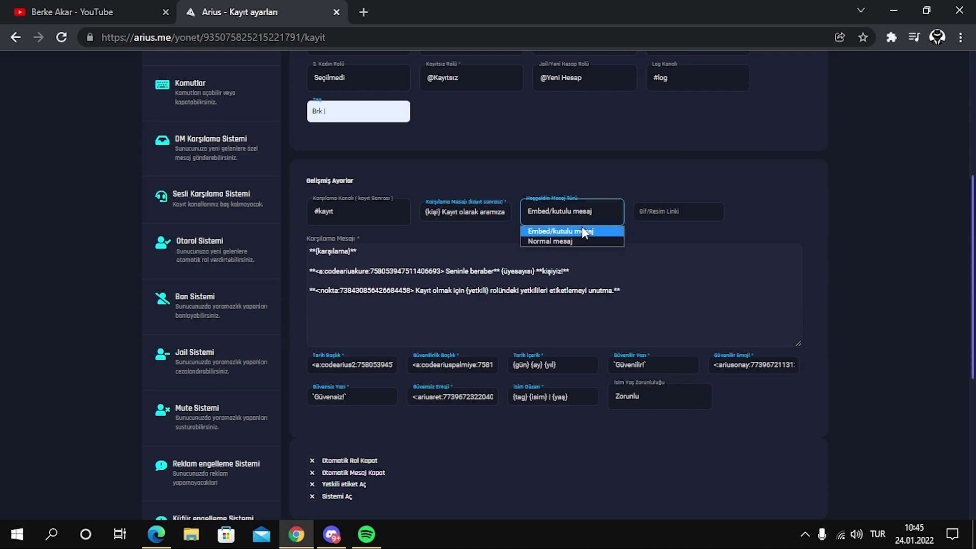
left_click(577, 243)
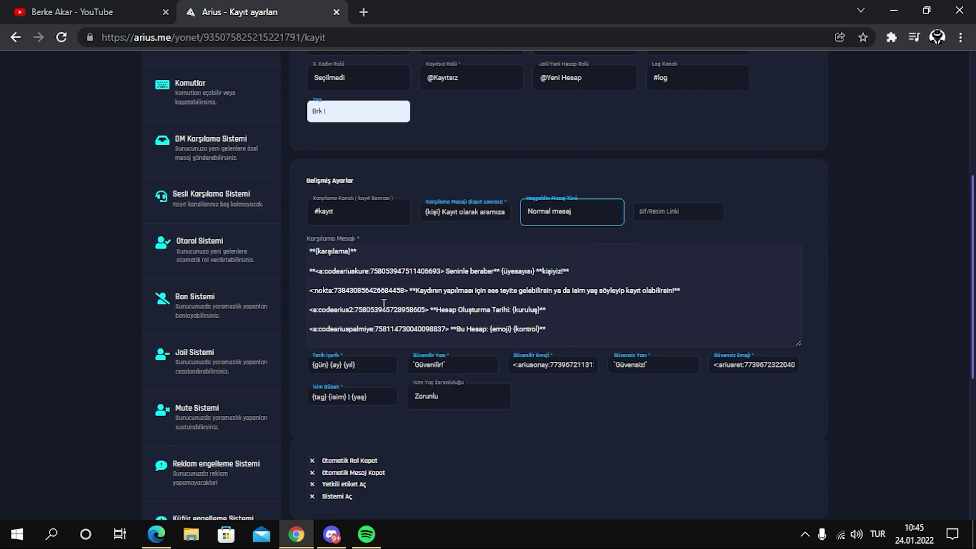
left_click(584, 218)
left_click(567, 231)
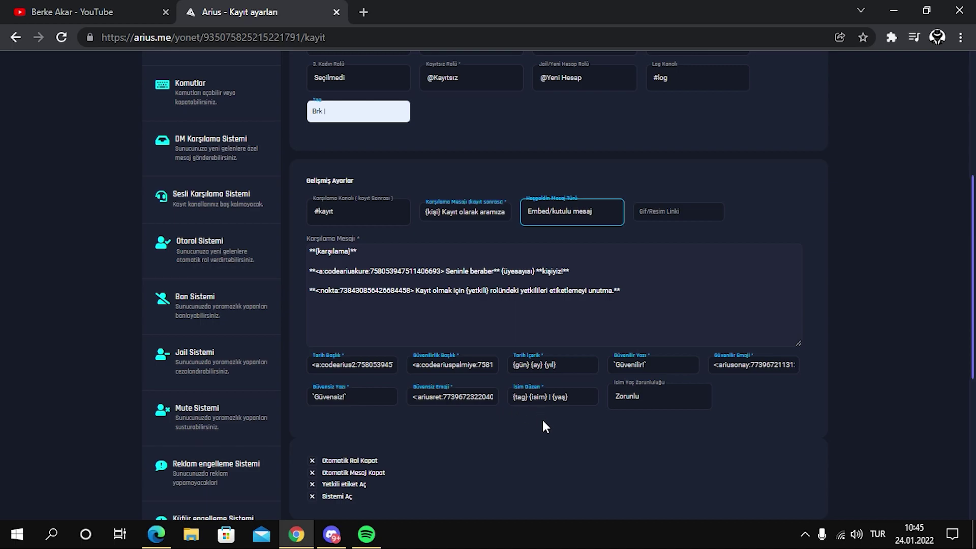
Switch to Discord, examine a bot's embed message in another server's bot-komut channel, and return to the Arius settings in Chrome.
key("alt+Tab")
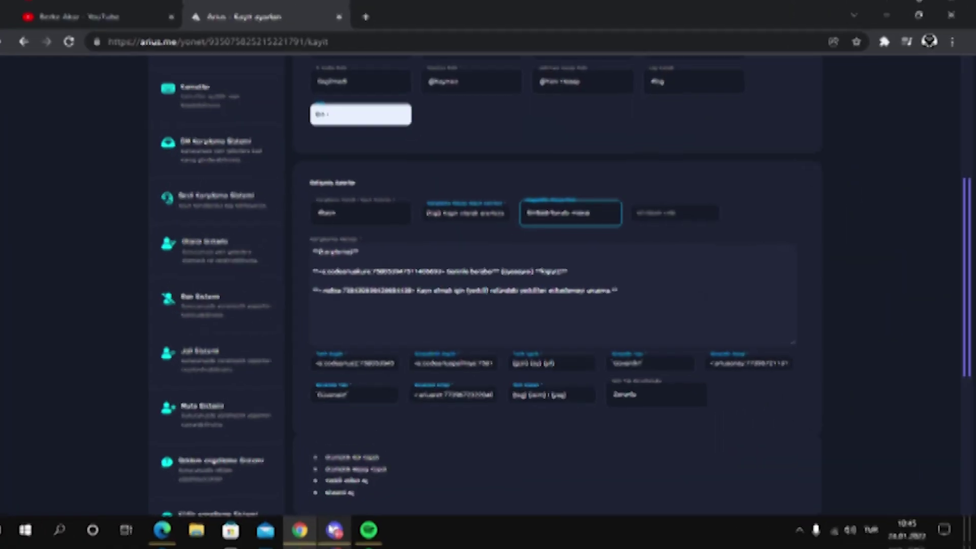
left_click(24, 130)
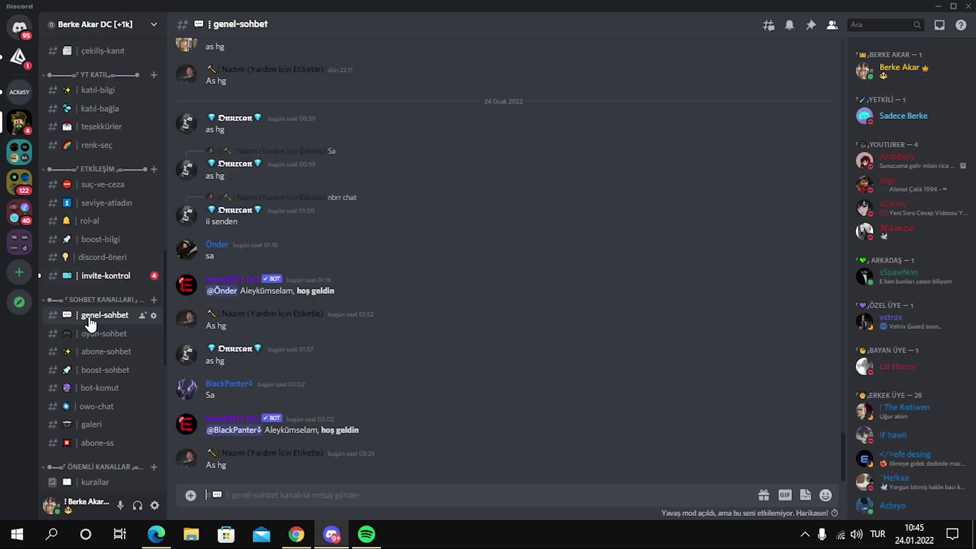
left_click(105, 389)
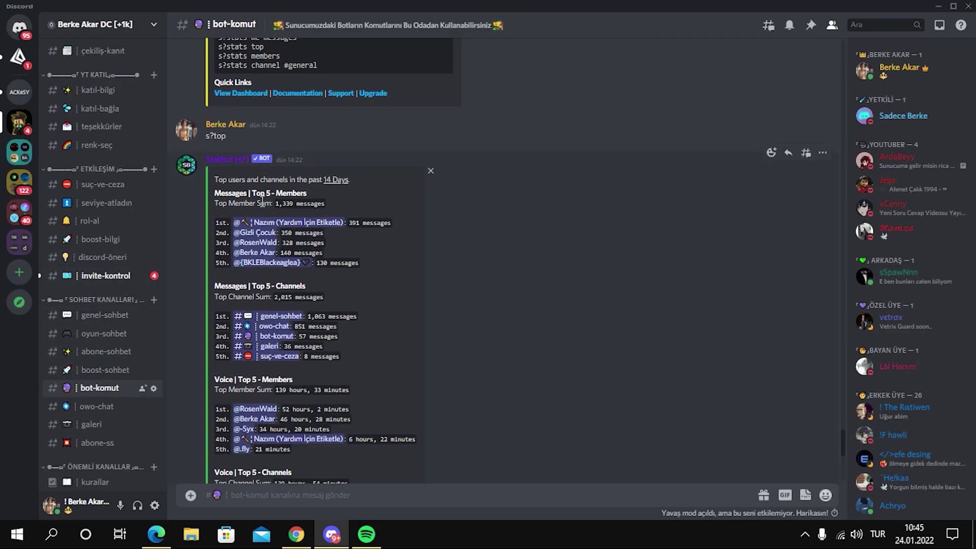
scroll(276, 308, "up", 4)
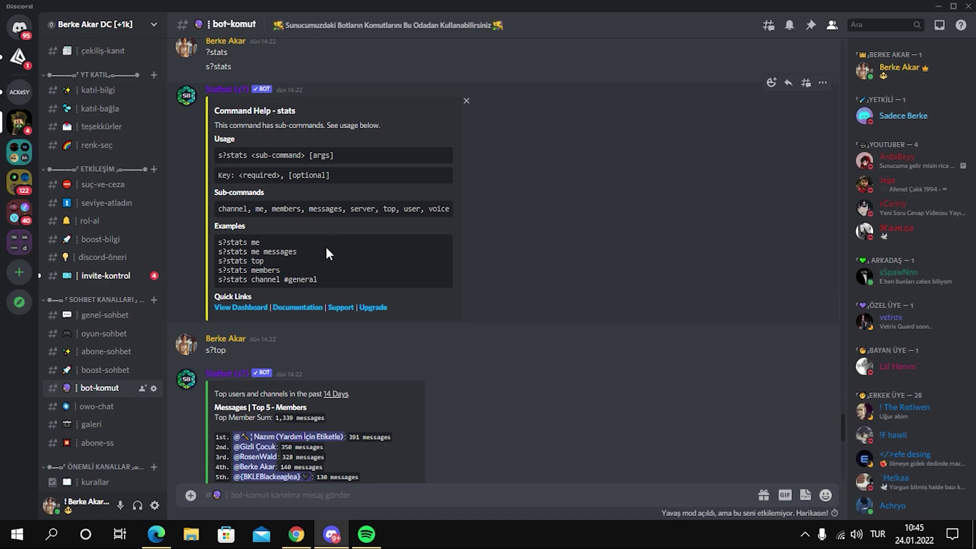
left_click_drag(229, 350, 199, 337)
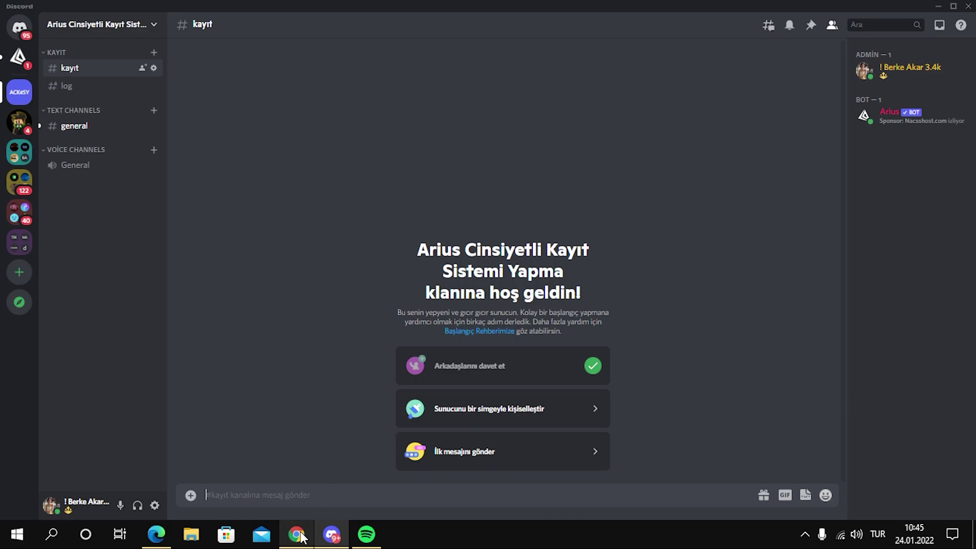
left_click(297, 533)
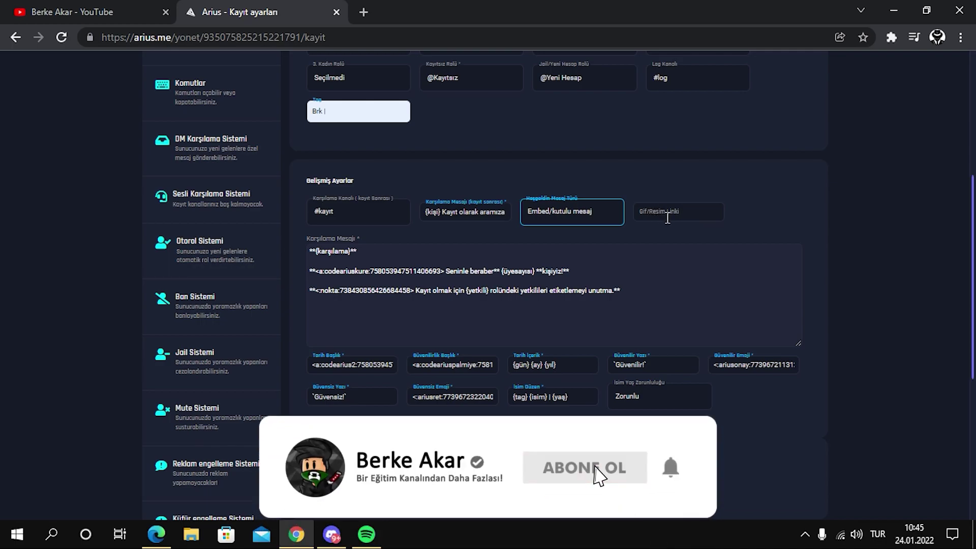
Expand Kullanılabilecek değişkenler and compare the variables, such as {üyesayısı}, with those used in Karşılama Mesajı.
scroll(473, 374, "up", 2)
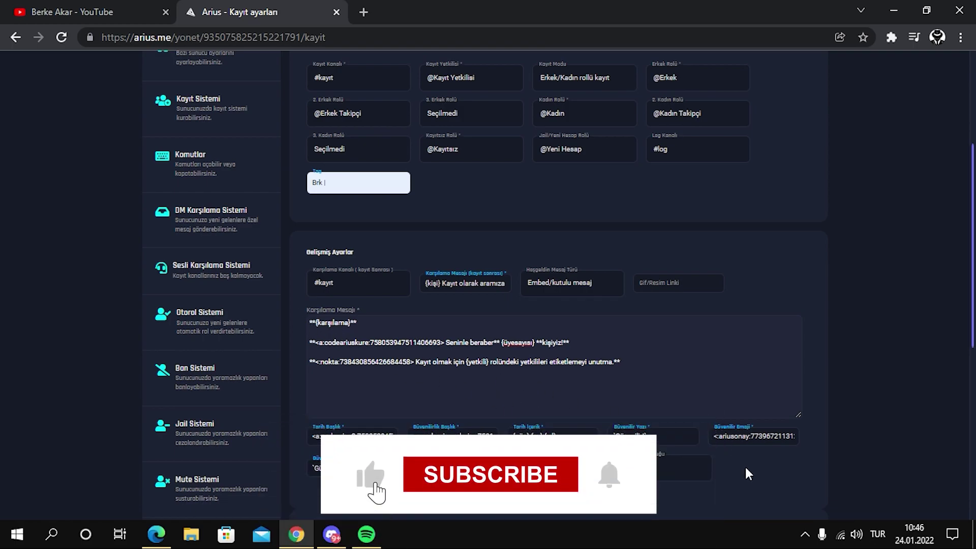
scroll(745, 468, "down", 5)
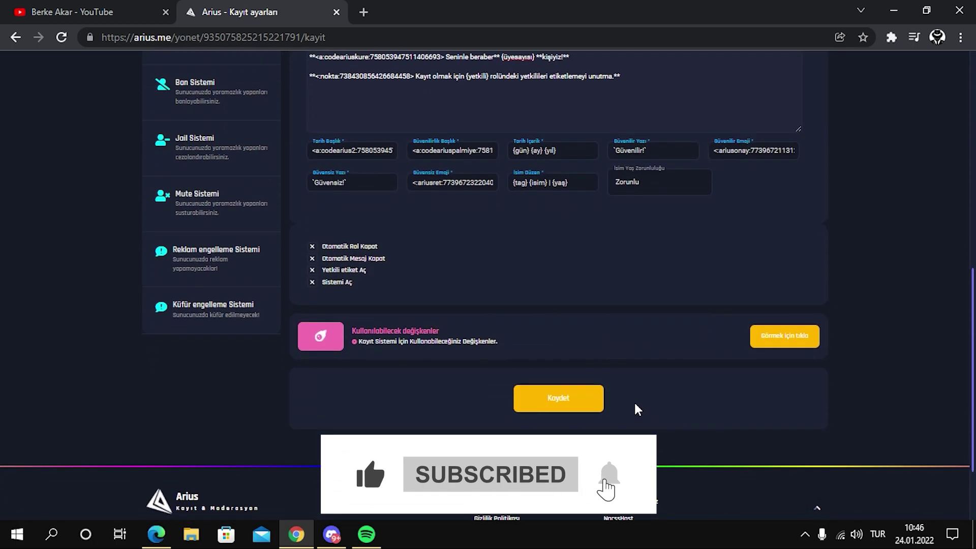
left_click(785, 339)
scroll(610, 305, "down", 1)
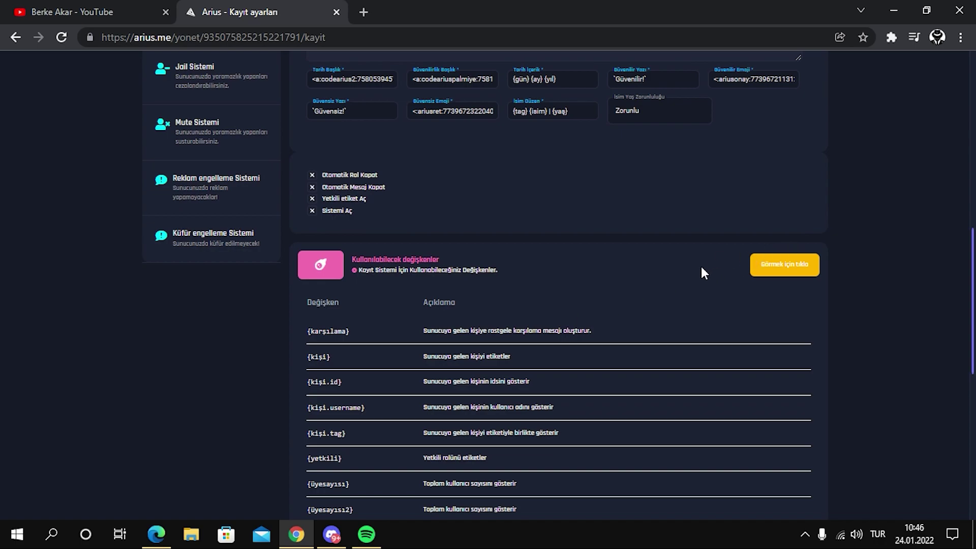
scroll(707, 273, "down", 2)
scroll(331, 267, "down", 1)
left_click_drag(348, 344, 305, 88)
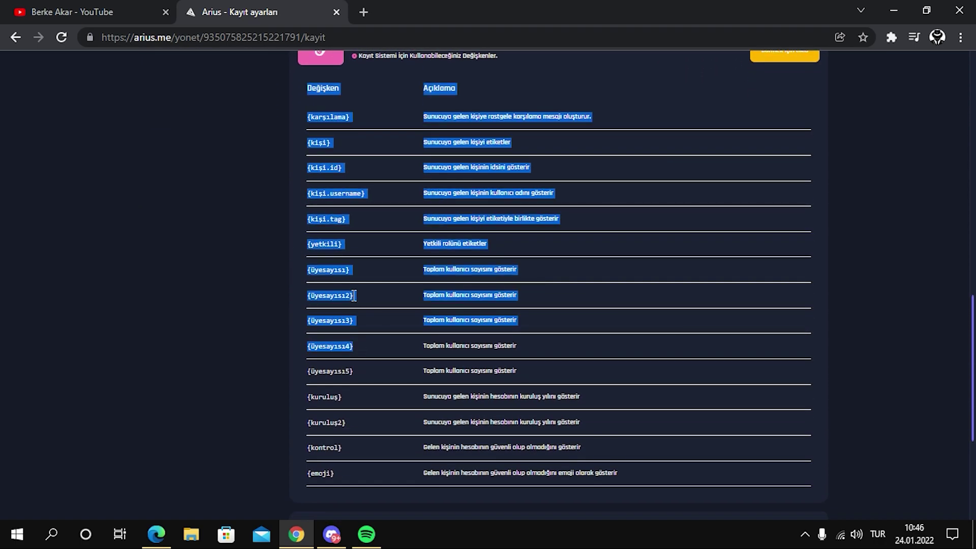
left_click(337, 303)
scroll(459, 238, "up", 1)
double_click(329, 344)
scroll(410, 292, "up", 9)
scroll(384, 257, "down", 2)
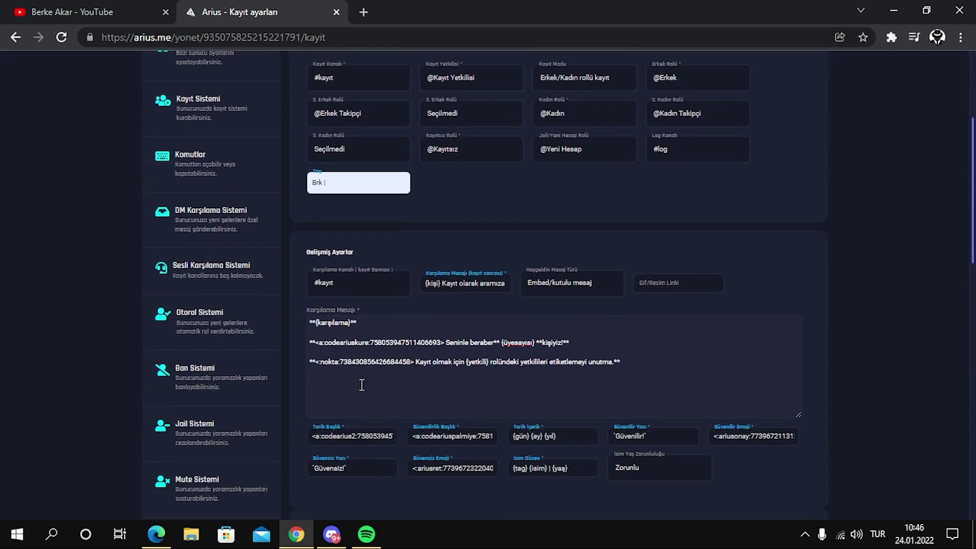
scroll(361, 385, "down", 8)
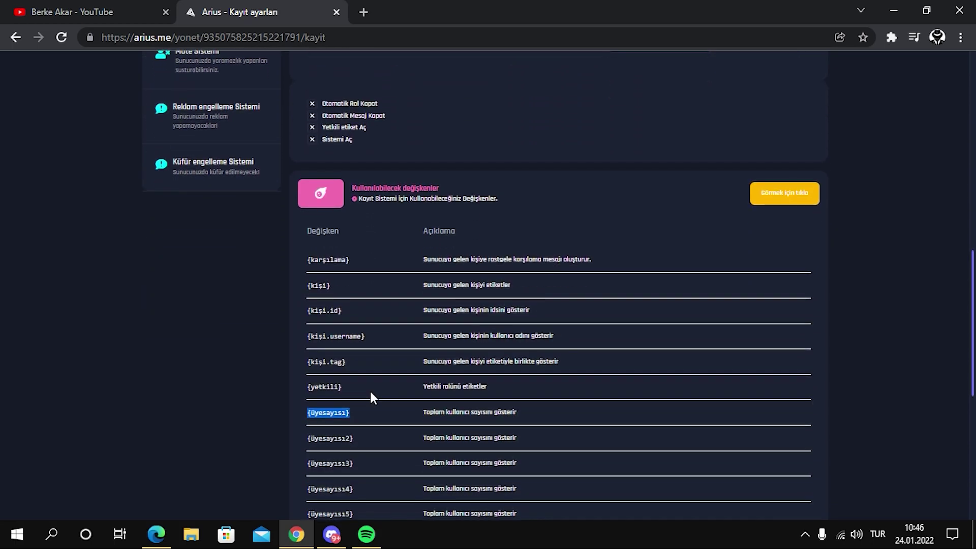
scroll(440, 417, "up", 9)
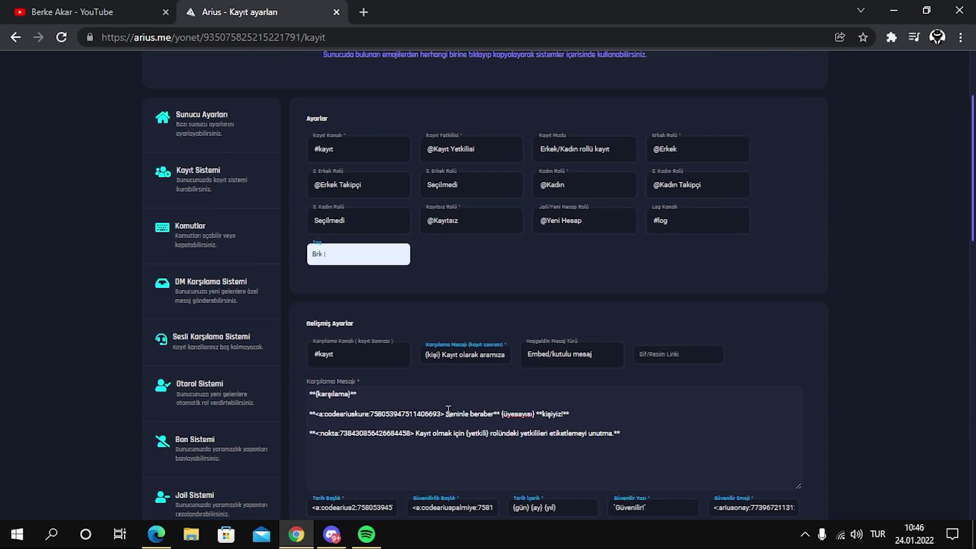
Try Zorunlu Değil for İsim Yaş Zorunluluğu and switch it back to Zorunlu.
scroll(531, 431, "down", 2)
scroll(531, 431, "down", 3)
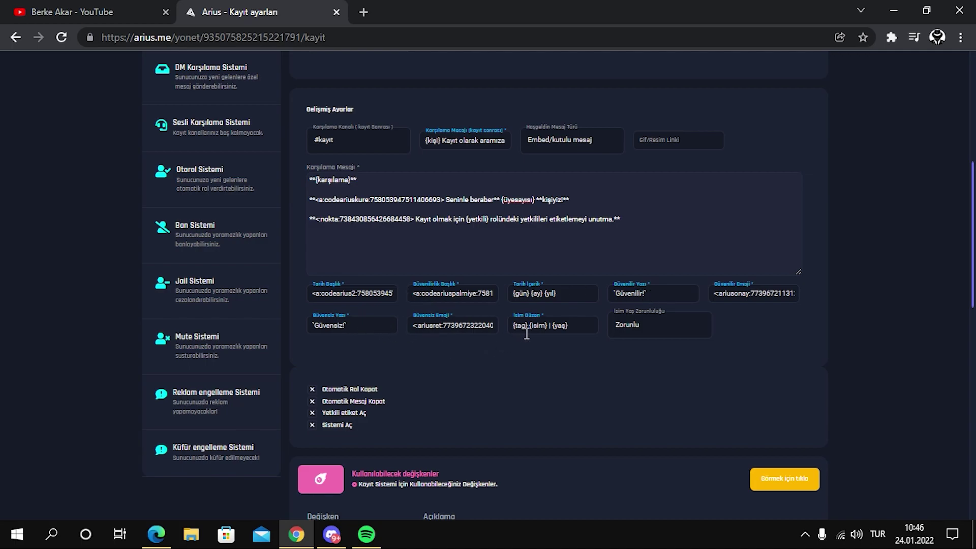
left_click(647, 333)
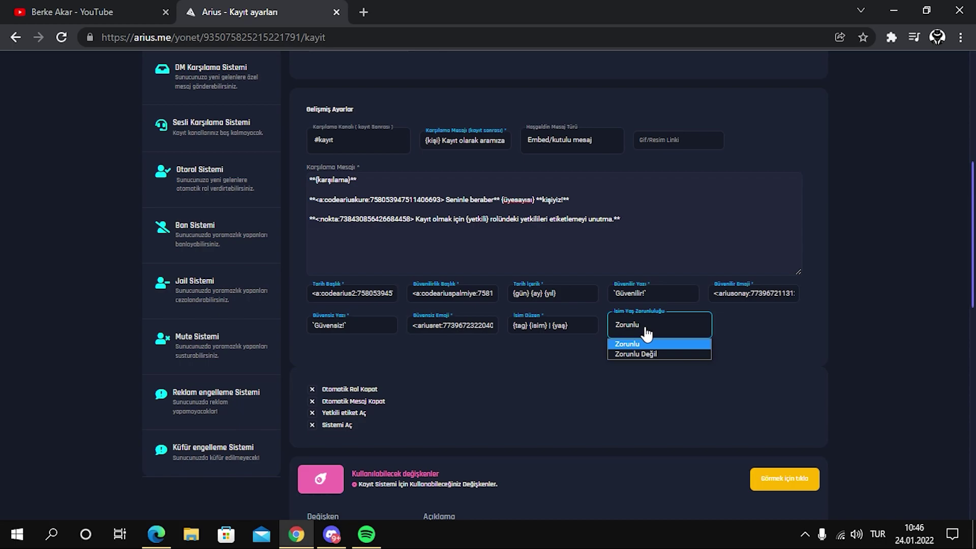
left_click(651, 355)
left_click(648, 331)
left_click(649, 343)
Collapse the variable list, enable Sistemi Aç and Yetkili etiket Aç, and save the registration settings.
scroll(468, 375, "up", 7)
scroll(469, 374, "down", 8)
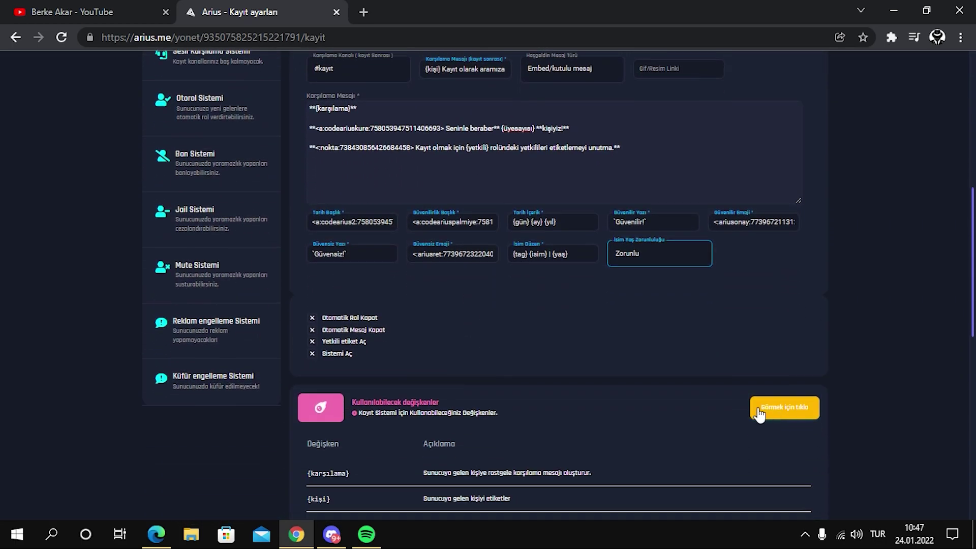
left_click(772, 415)
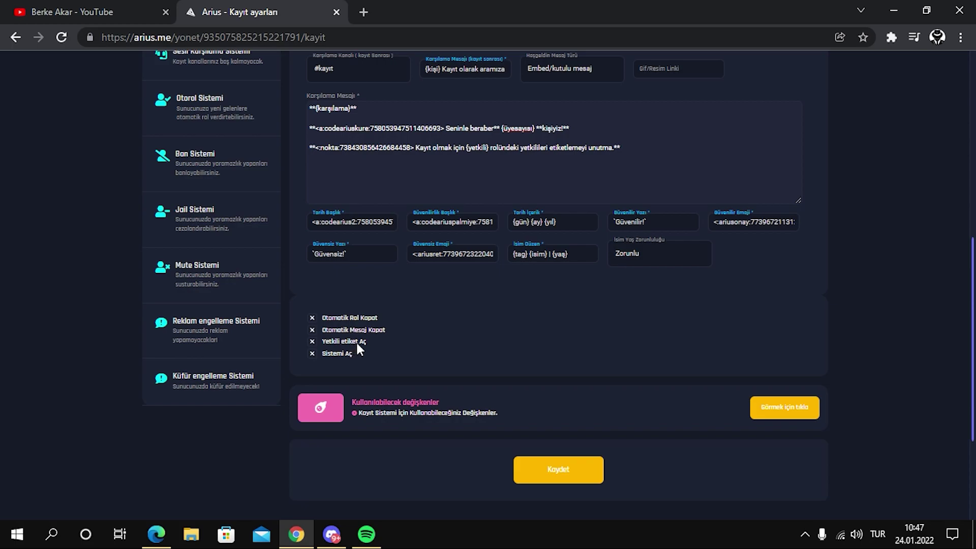
left_click(312, 353)
left_click(312, 341)
left_click(540, 474)
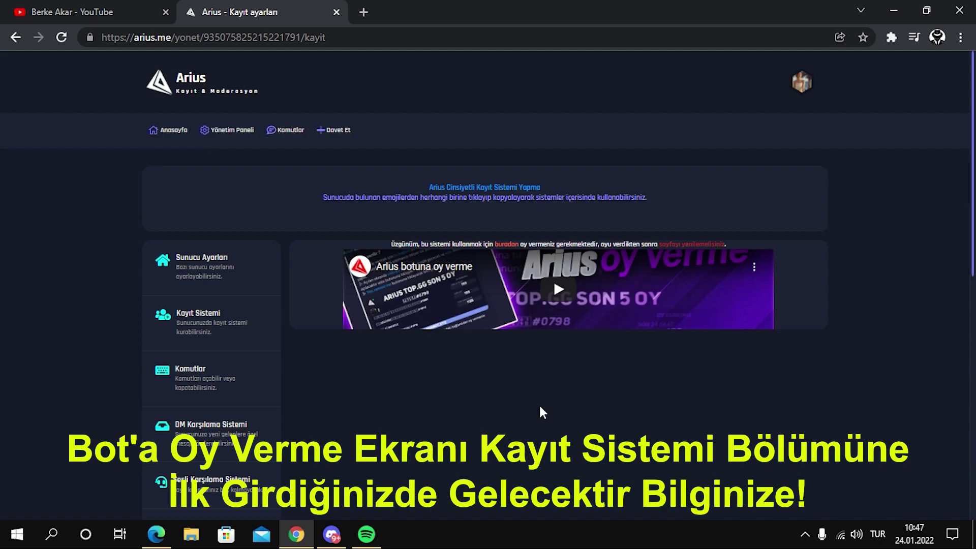
Vote for Arius on Top.gg, close the voting page and reload the Arius registration settings.
left_click(506, 244)
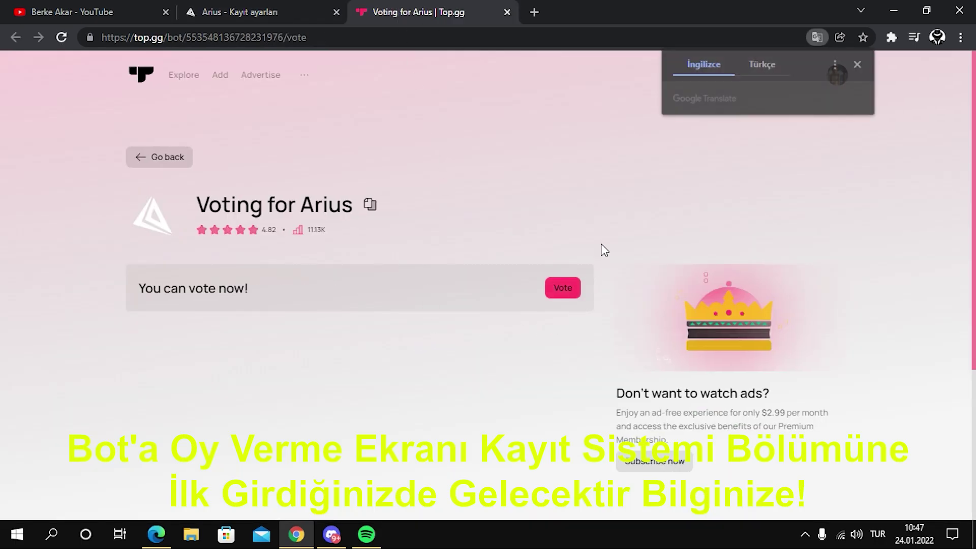
left_click(561, 288)
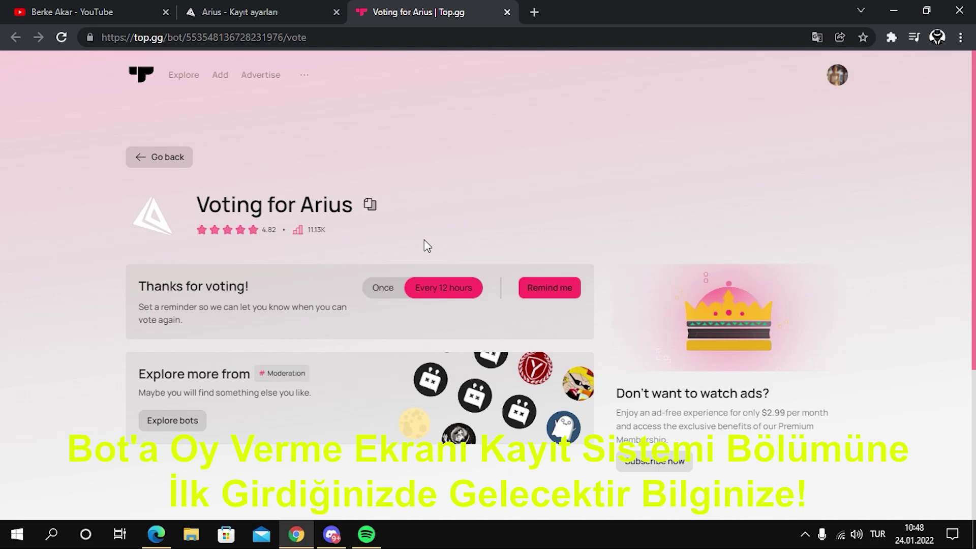
middle_click(432, 8)
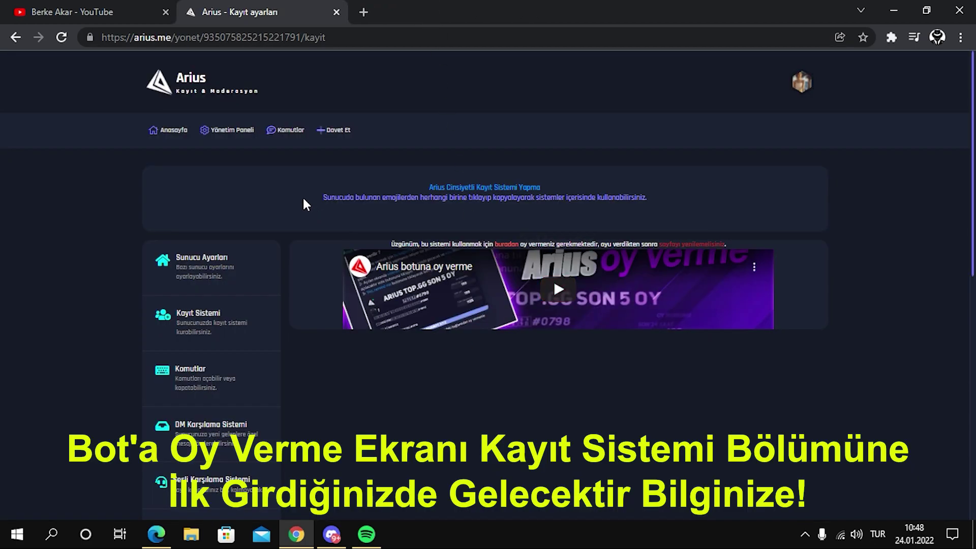
left_click(62, 40)
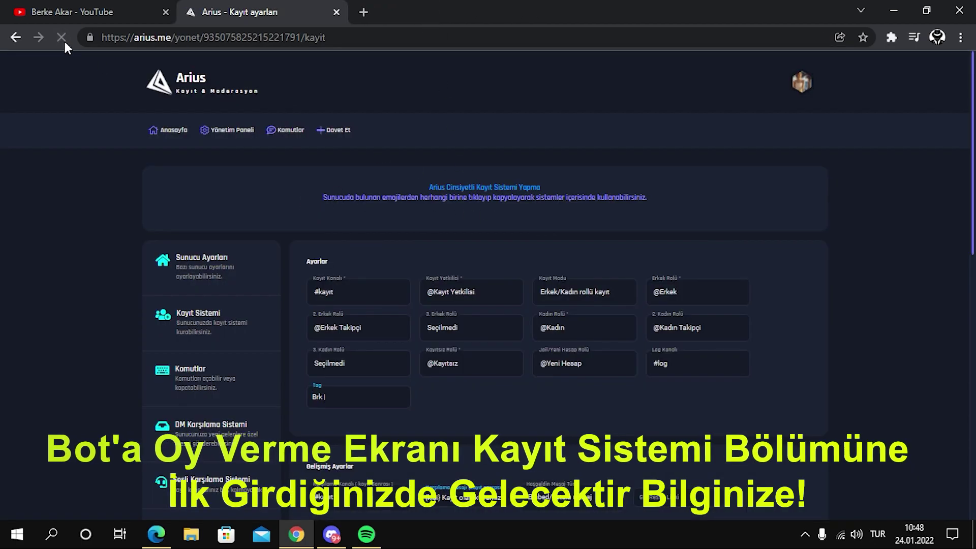
Review the reloaded registration settings down to the system options and save them again.
scroll(383, 242, "down", 5)
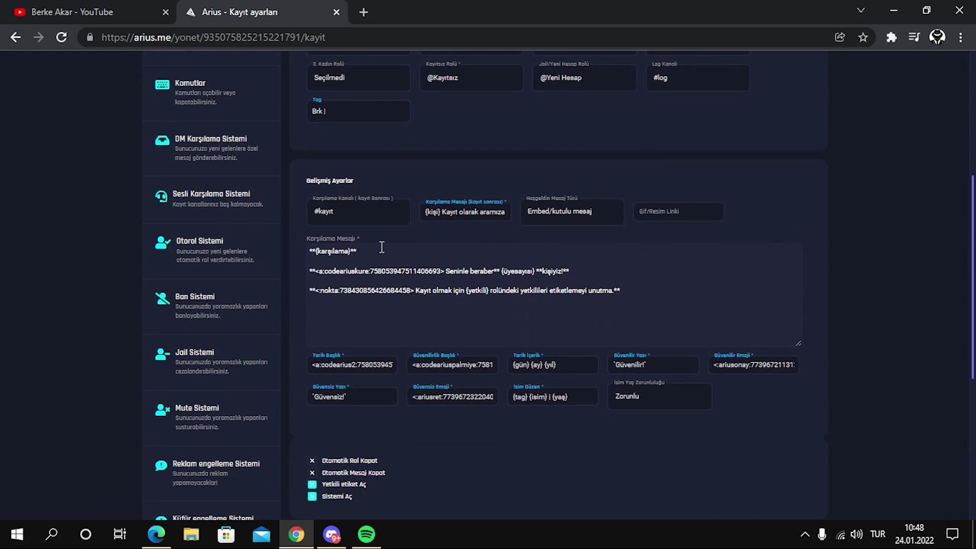
scroll(379, 244, "down", 4)
left_click(539, 399)
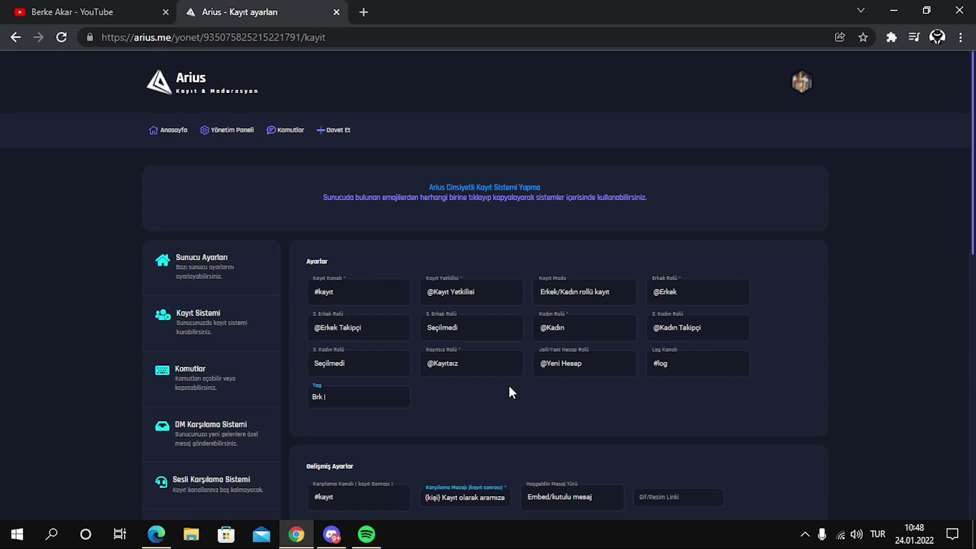
scroll(510, 388, "down", 3)
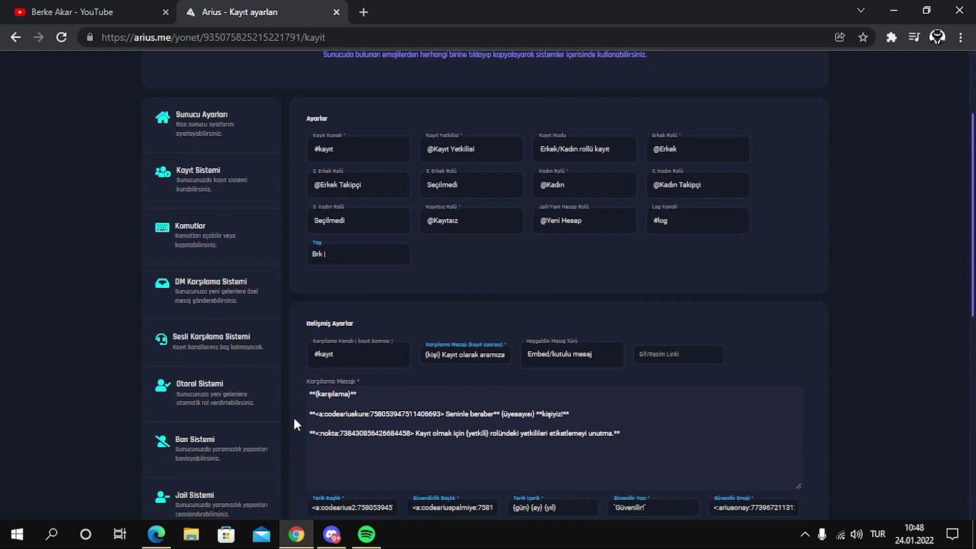
left_click(193, 382)
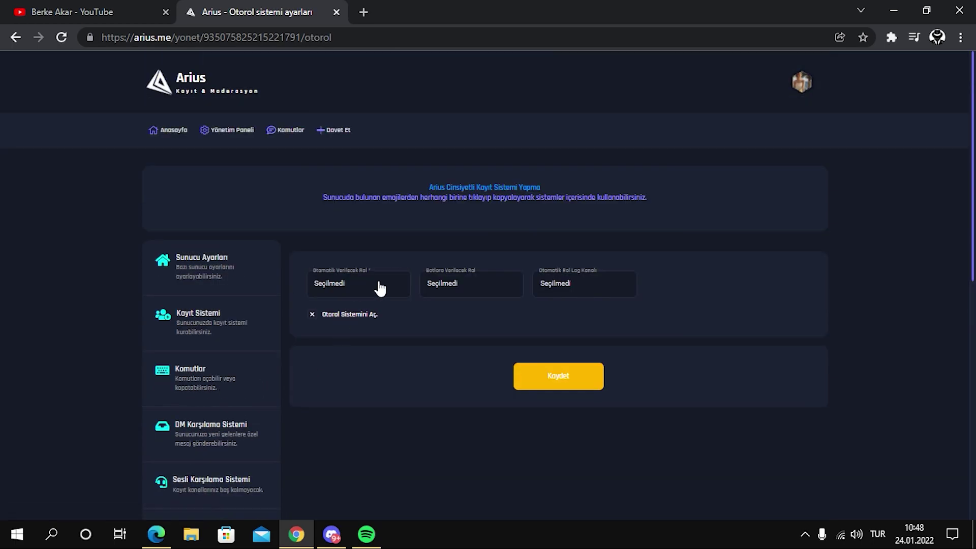
left_click(360, 284)
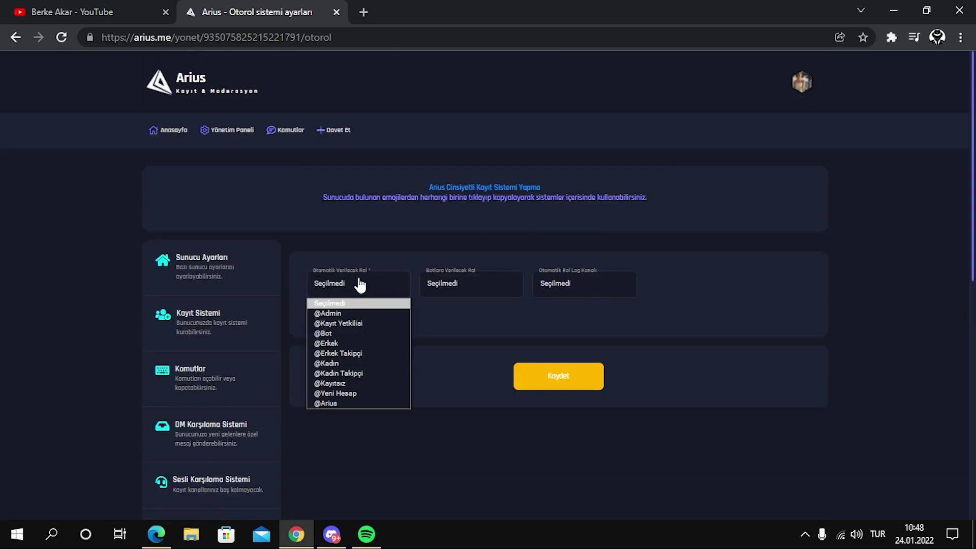
left_click(347, 384)
left_click(446, 285)
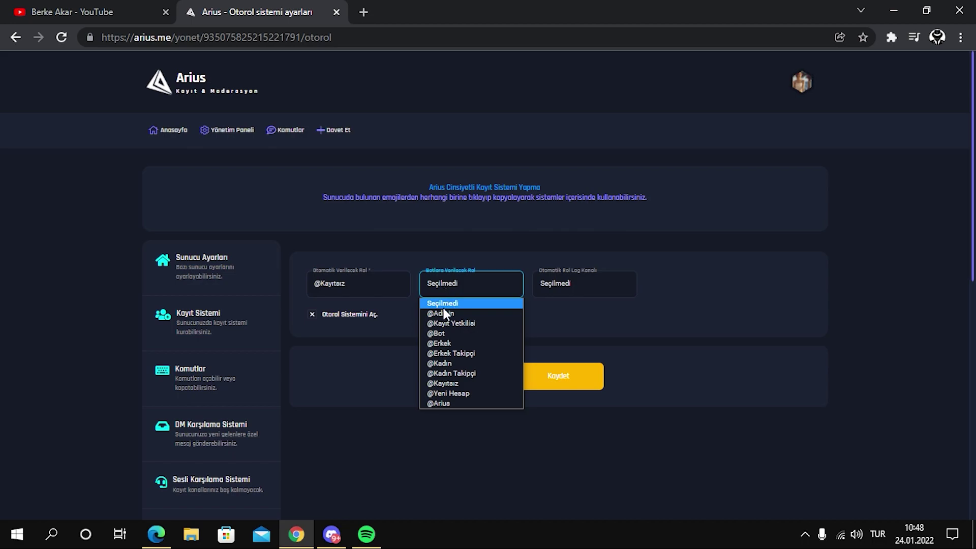
left_click(446, 334)
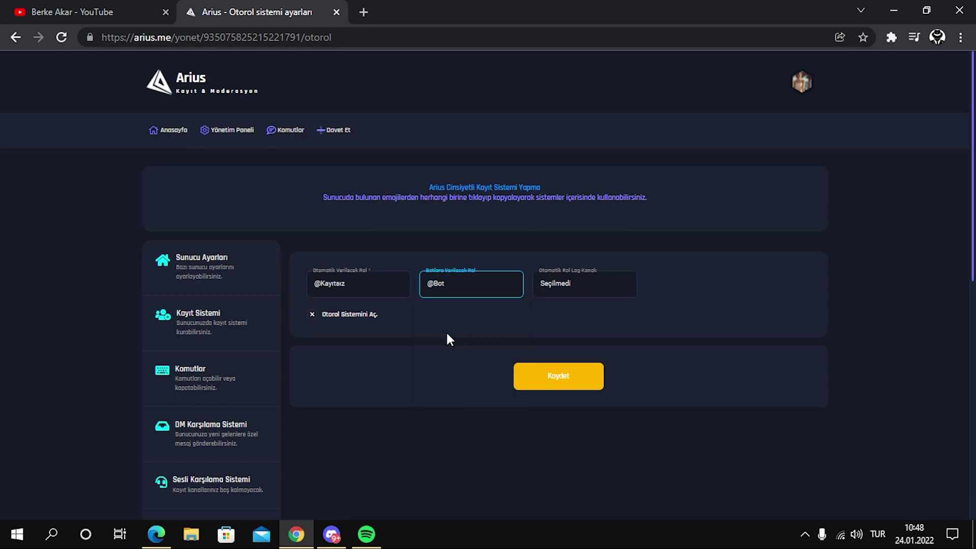
Set the Otorol log channel to #log, enable Otorol Sistemini Aç, and save the autorole settings.
left_click(585, 289)
left_click(565, 333)
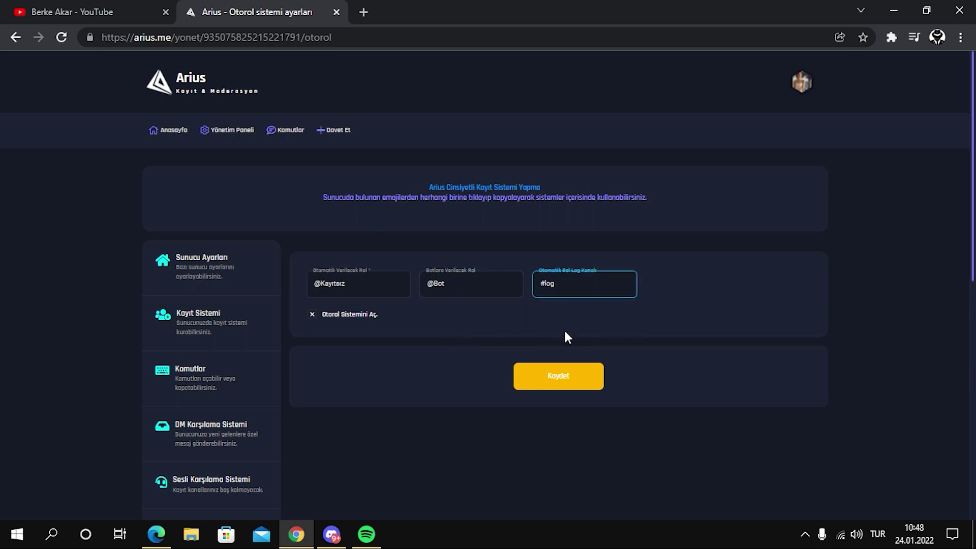
left_click(312, 315)
left_click(579, 381)
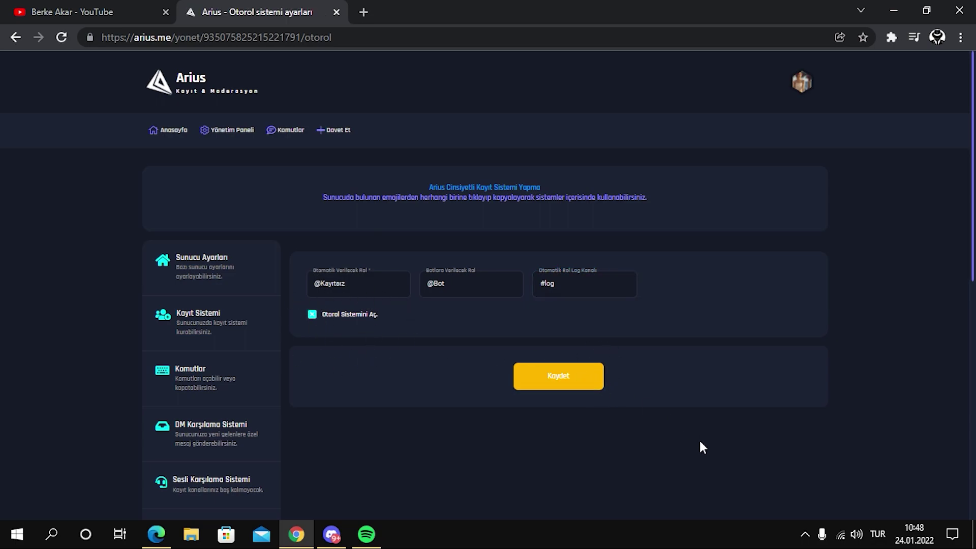
Switch to Discord and examine the Arius welcome message for the newly joined member in the kayıt channel.
left_click(332, 534)
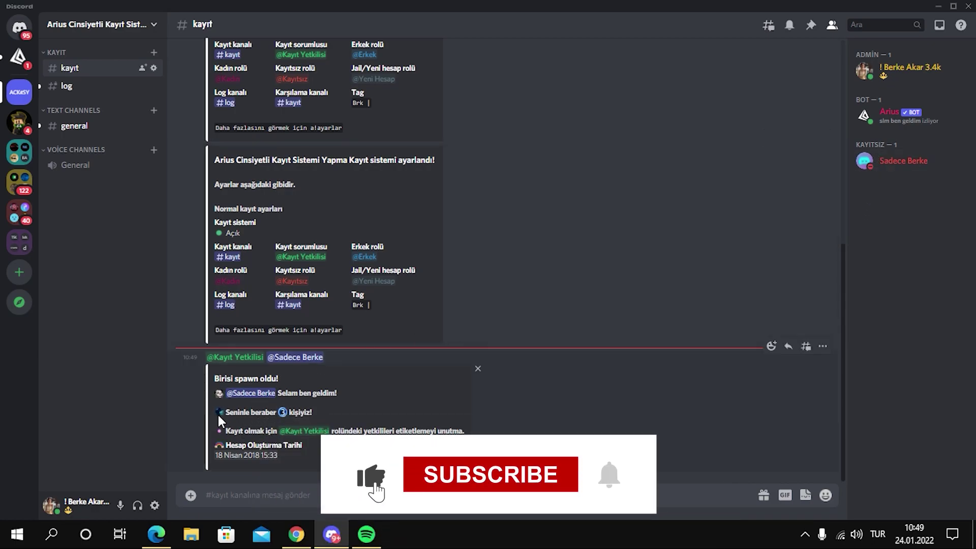
left_click_drag(213, 377, 276, 458)
left_click(275, 459)
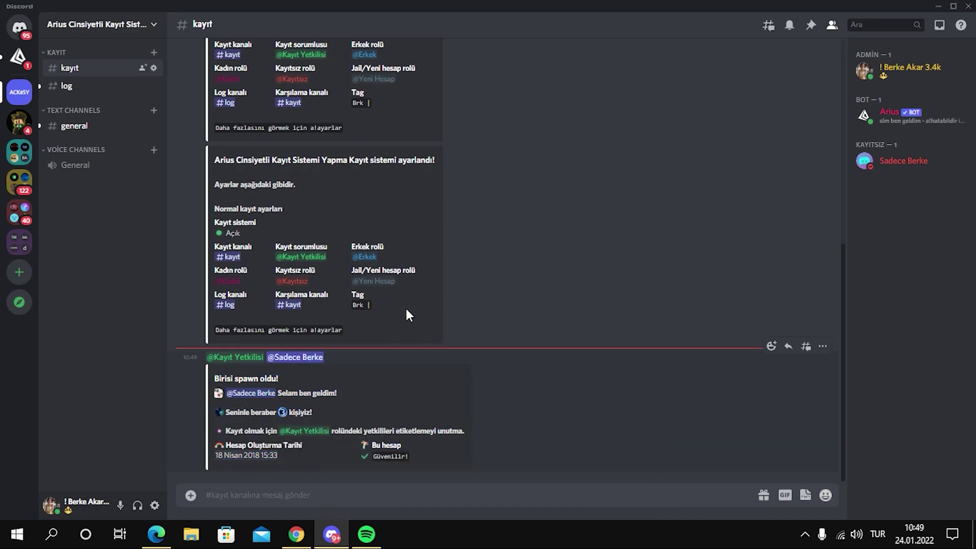
Add the Kayıt Yetkilisi role to the server admin's own member profile.
left_click(901, 67)
left_click(736, 283)
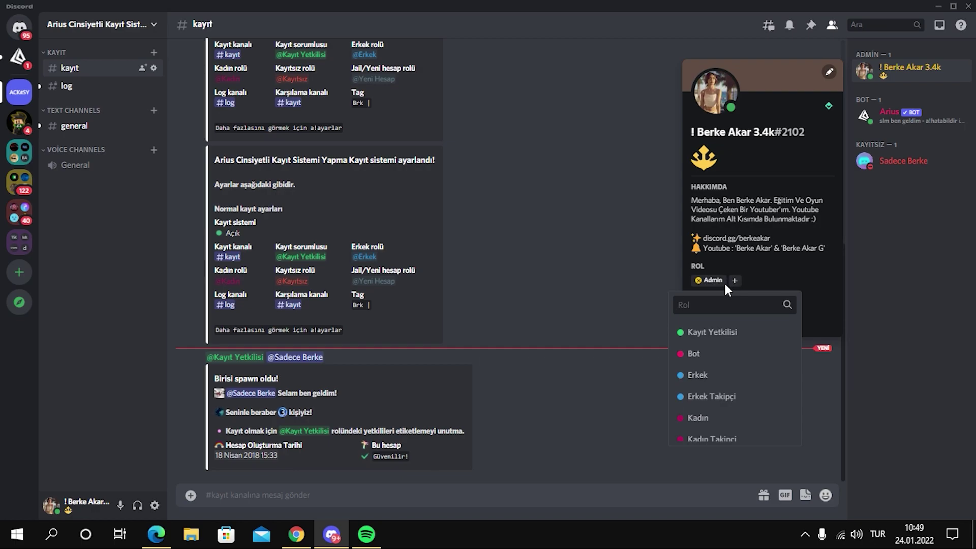
left_click(693, 333)
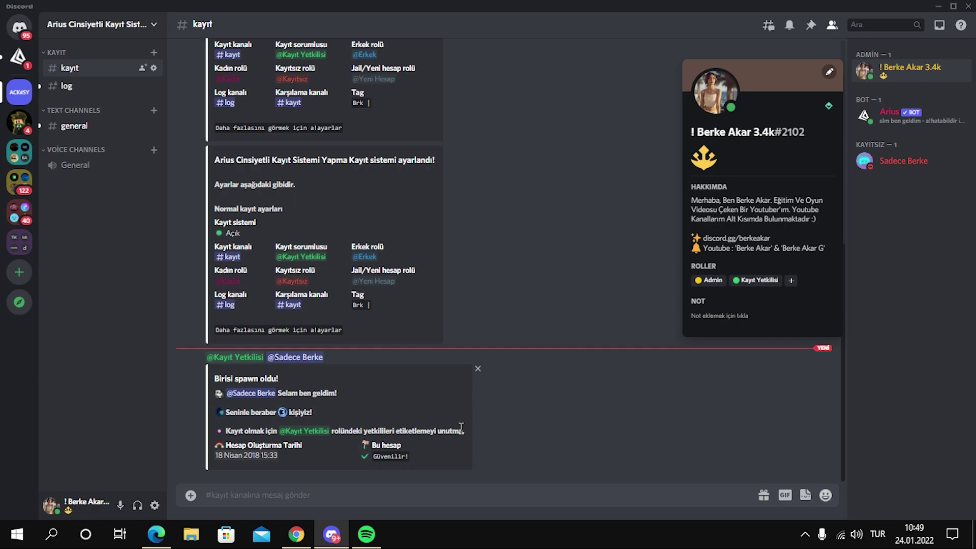
Register the new member as male in the kayıt channel with a!erkek, mentioning the member and giving their first name and age 18.
left_click(440, 494)
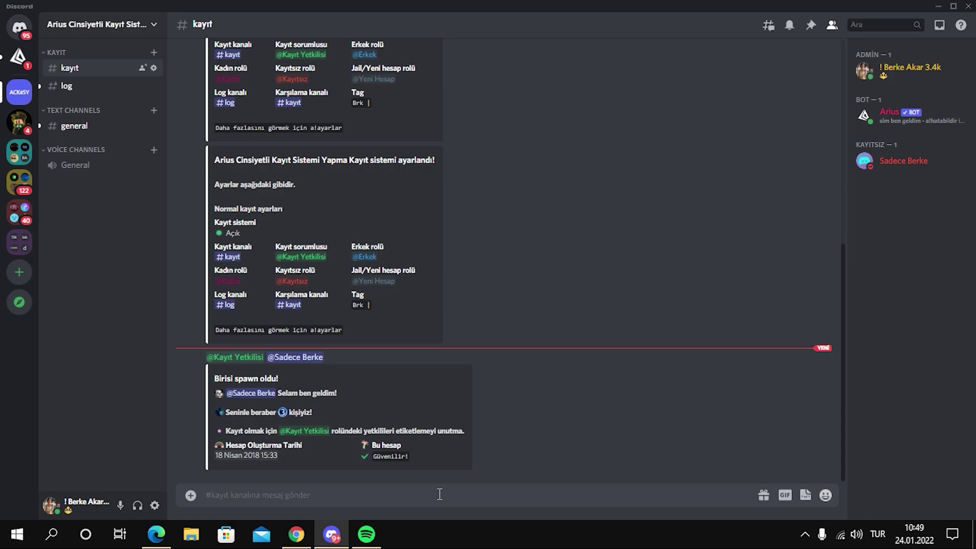
key("alt+Tab")
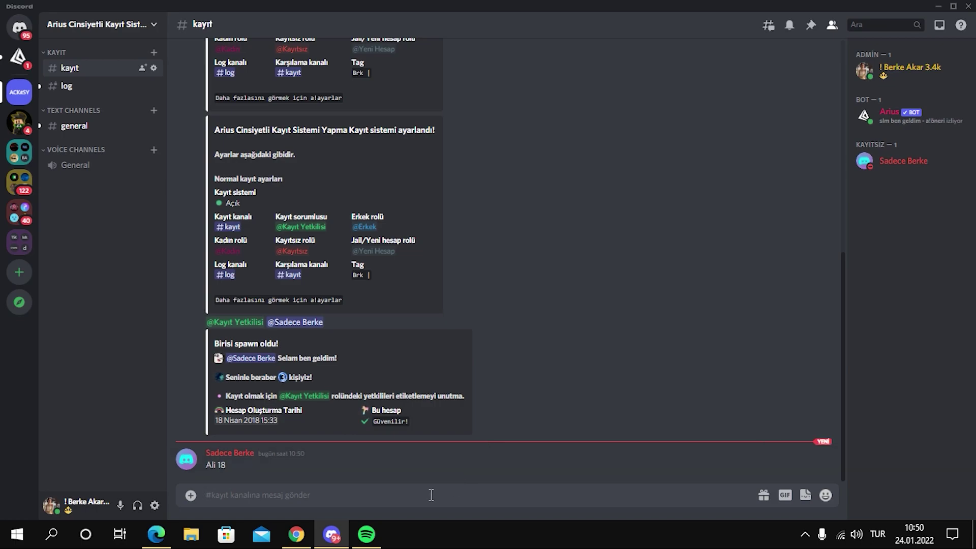
type("a")
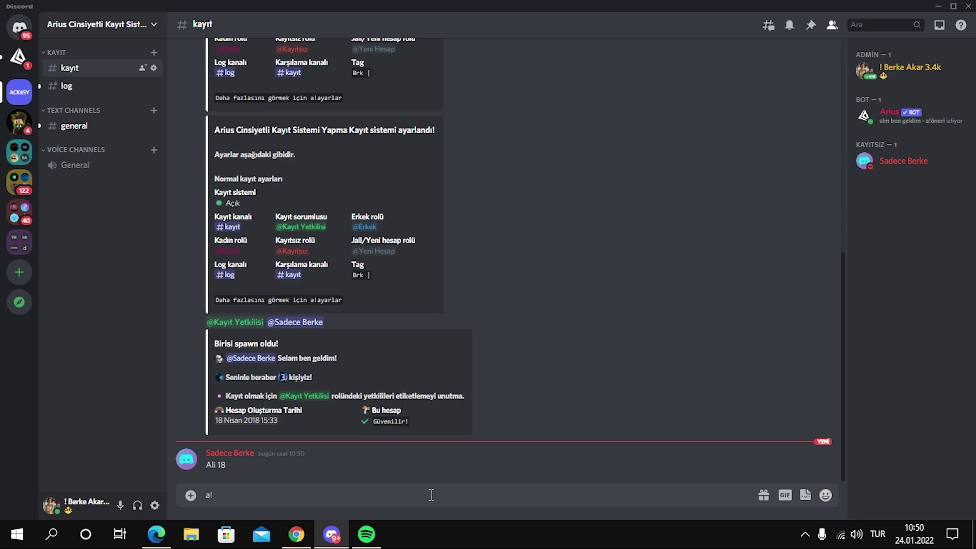
type("!erkek @")
key("Tab")
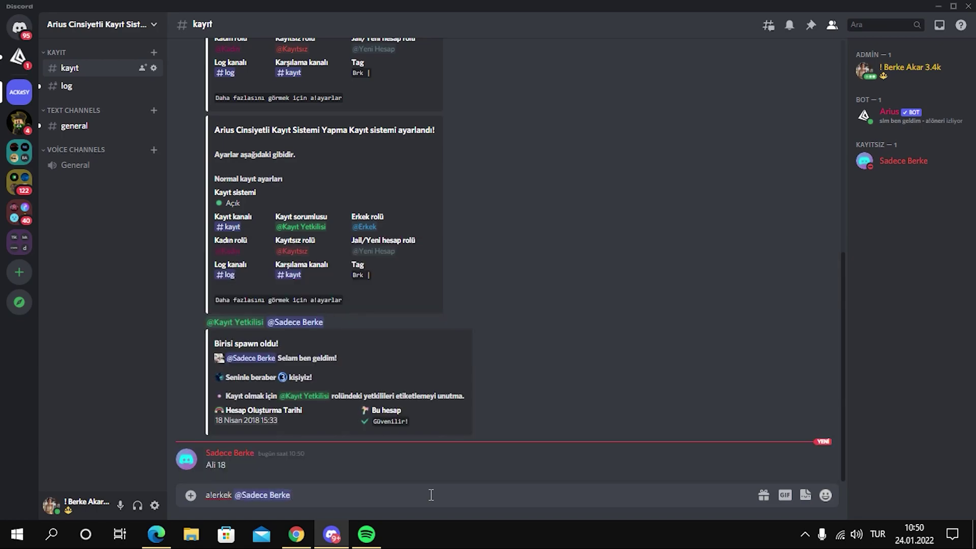
type("Ali 18")
key("Return")
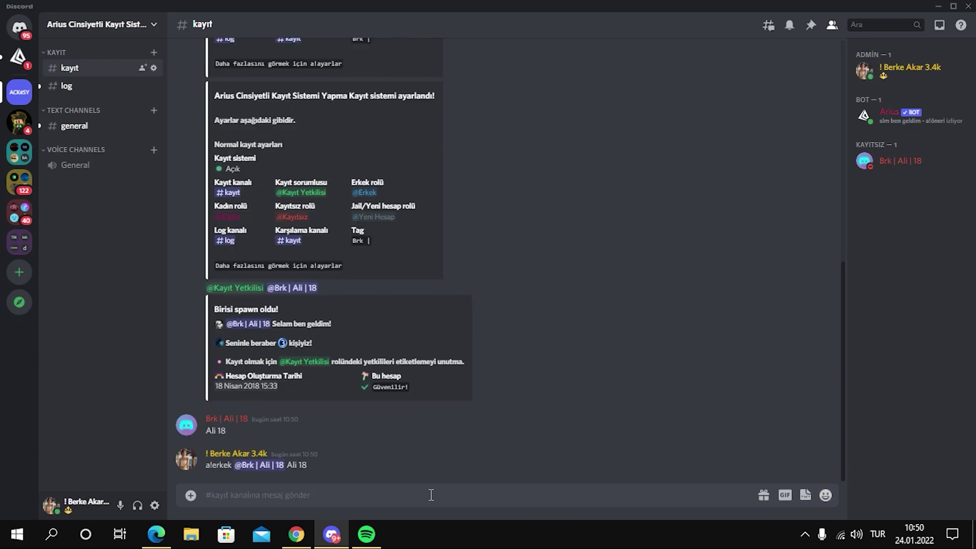